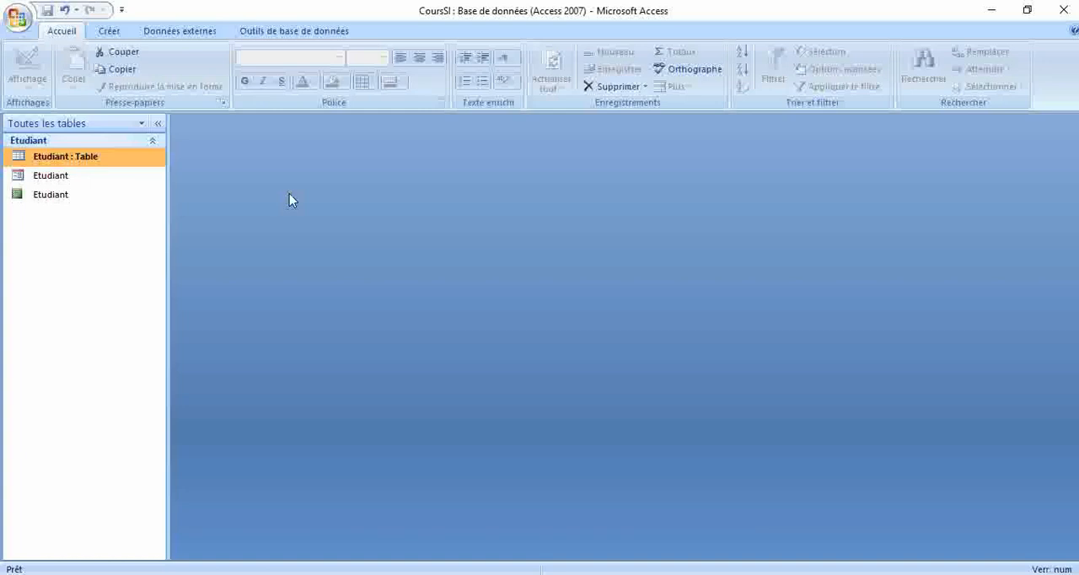
Step: Start a form with the Form Wizard from the Etudiant table, using fields N, Nom and Prenom in the Justifié layout
left_click(109, 31)
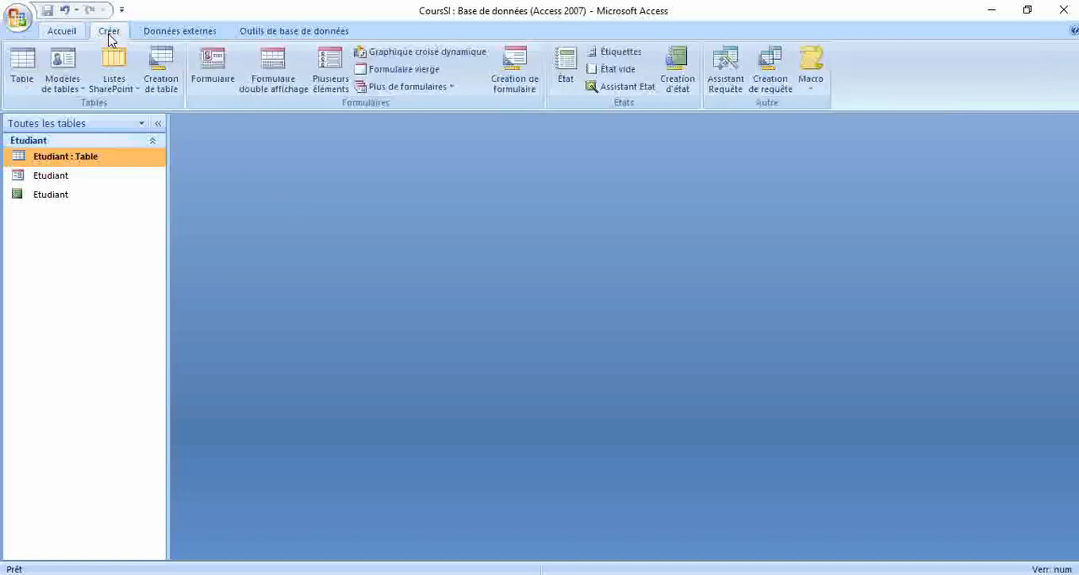
left_click(393, 87)
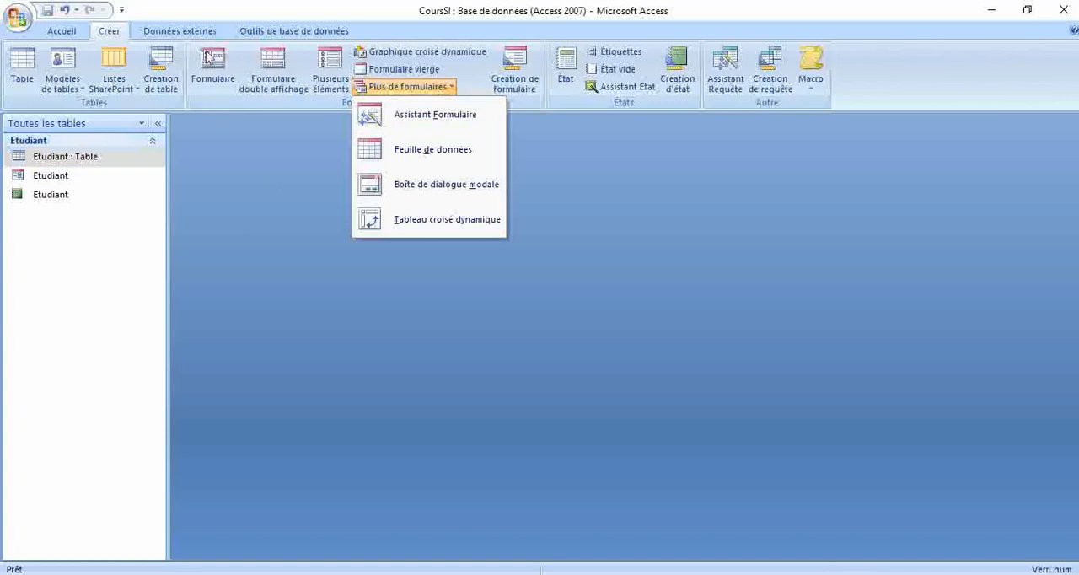
left_click(408, 118)
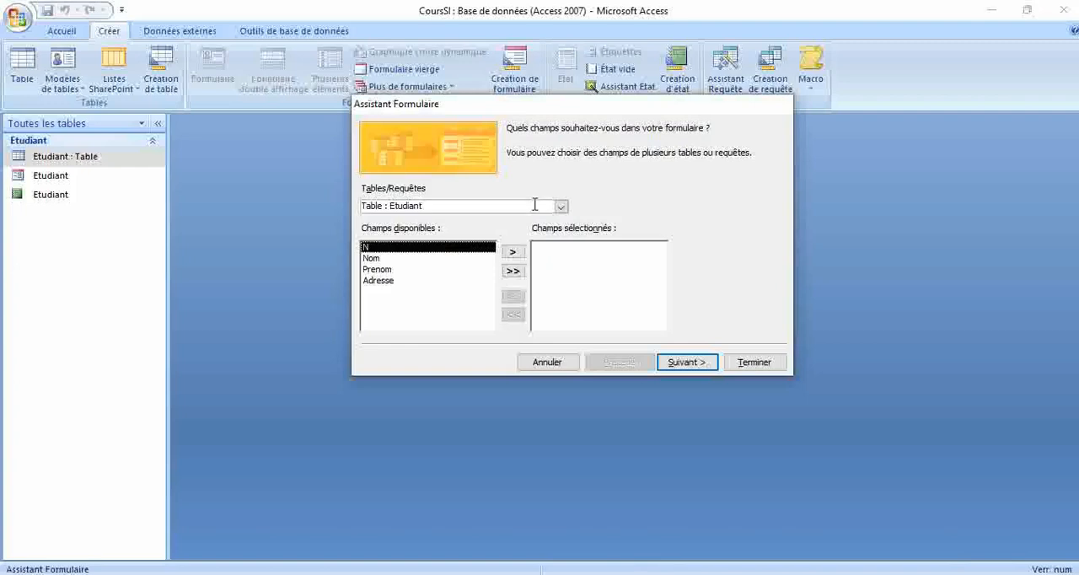
left_click(513, 251)
left_click(513, 251)
left_click(513, 251)
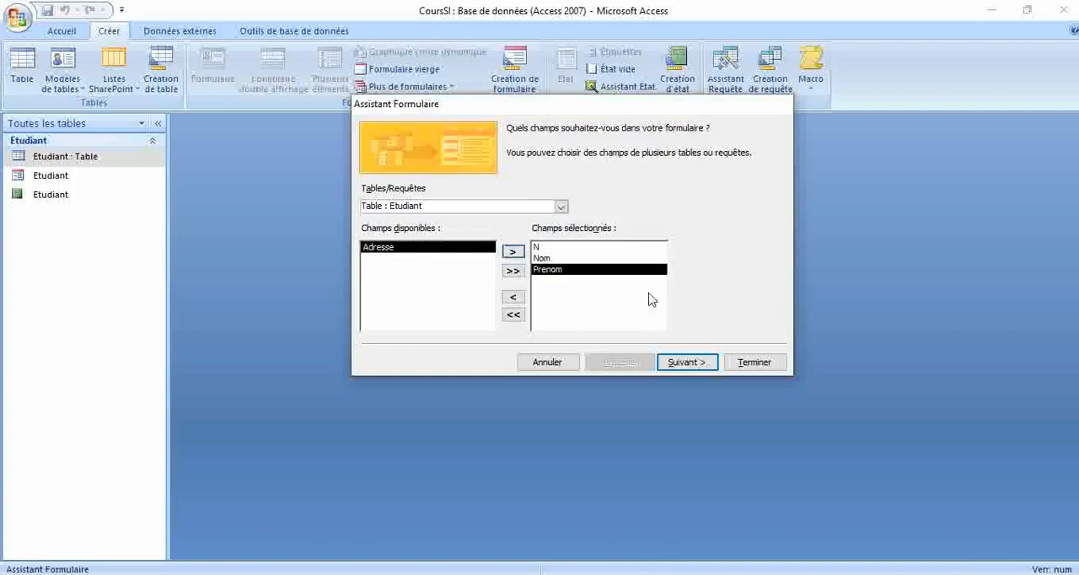
left_click(687, 362)
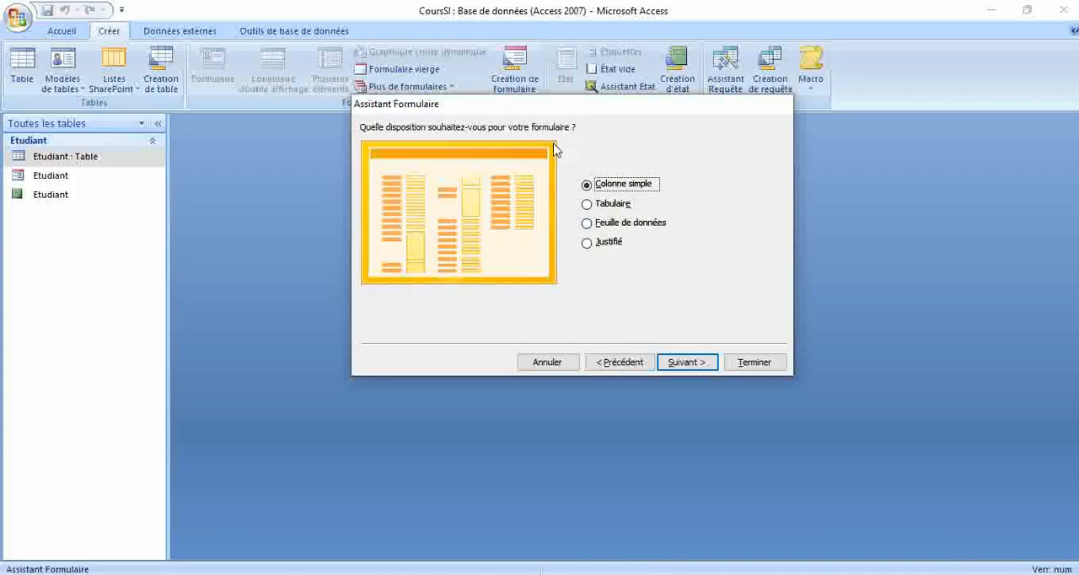
left_click(589, 244)
left_click(673, 371)
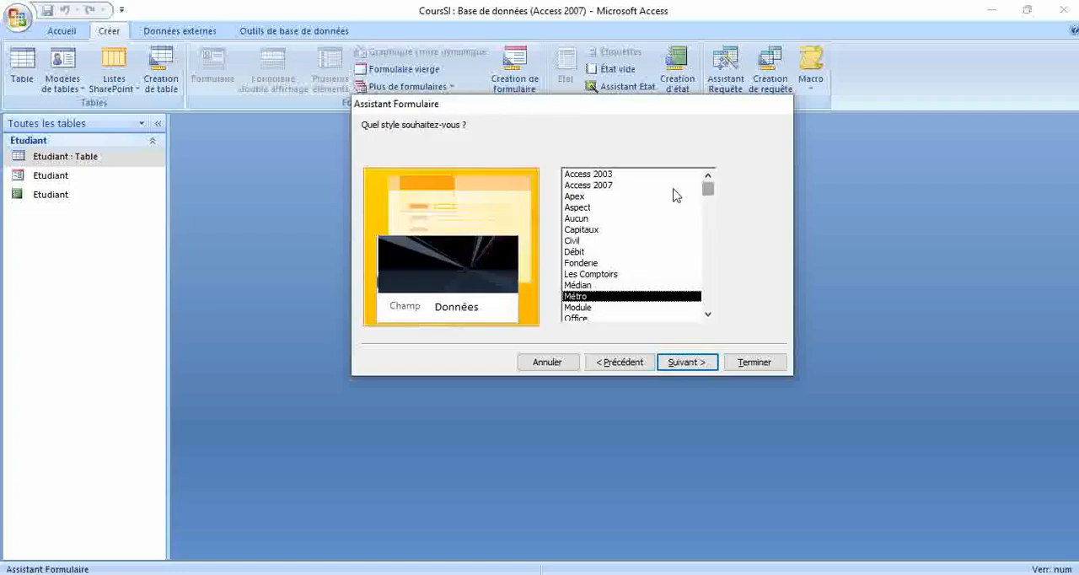
Step: Preview several wizard styles, choose the Débit style, and create the form titled Etudiant1, opening it to display data
left_click(587, 195)
left_click(585, 184)
left_click(586, 176)
left_click(587, 185)
left_click(584, 217)
key("Down")
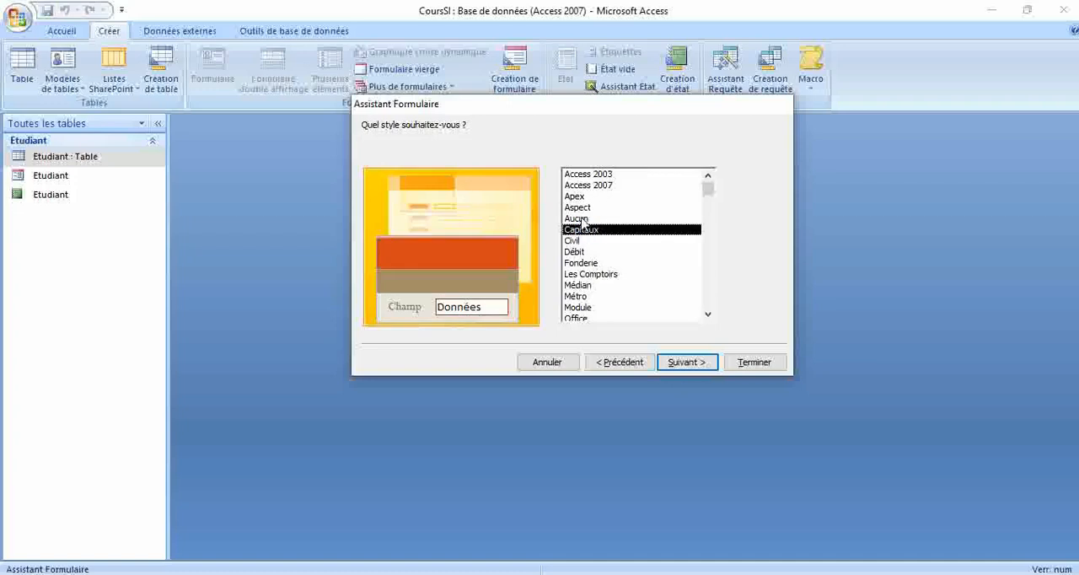
left_click(579, 209)
left_click(578, 219)
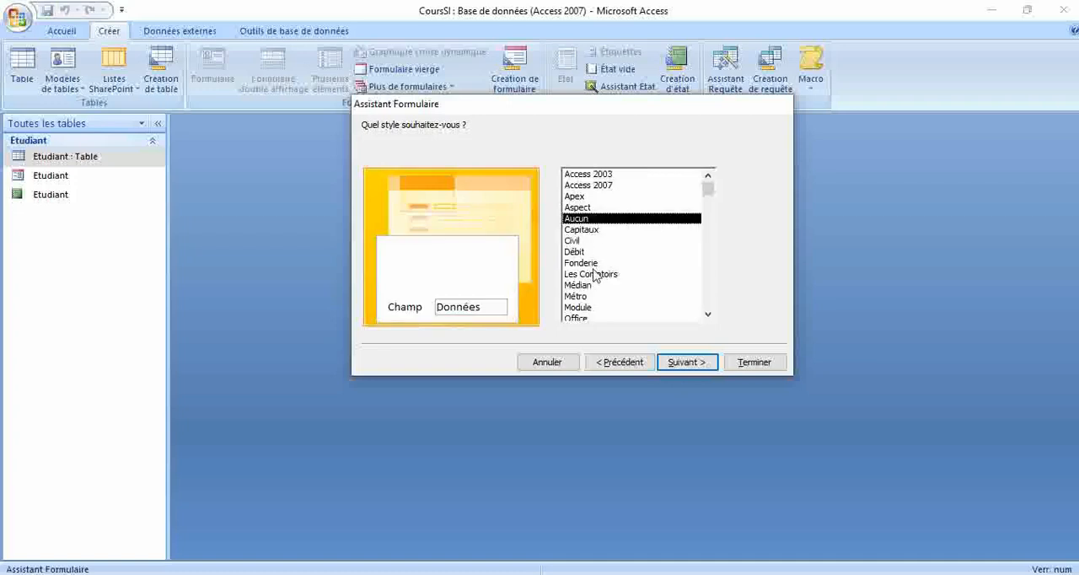
left_click(579, 263)
left_click(576, 251)
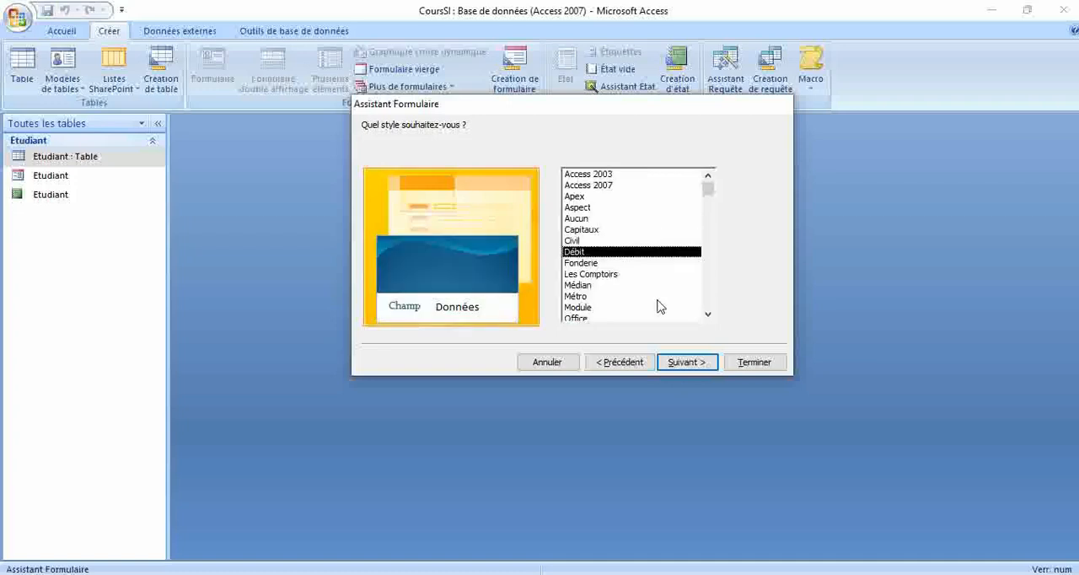
left_click(686, 363)
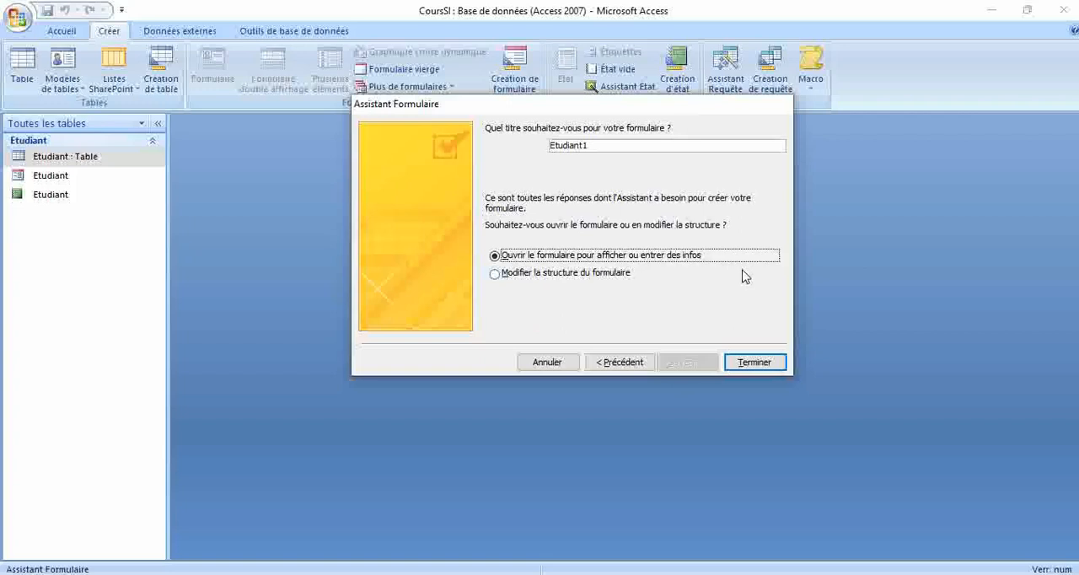
left_click(750, 364)
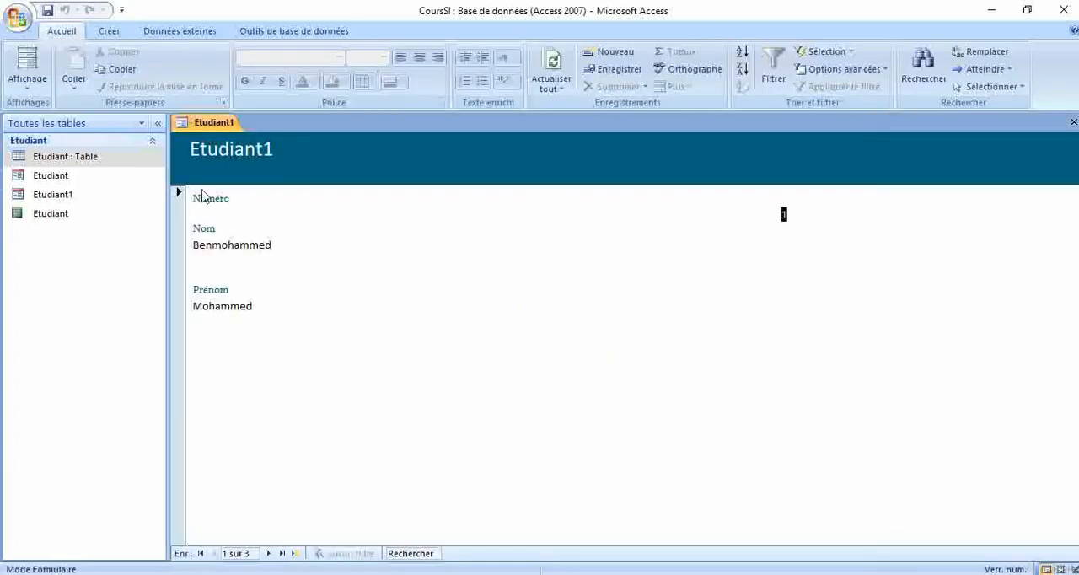
Step: Browse forward and back through the records in the Etudiant1 form and close it
left_click(299, 305)
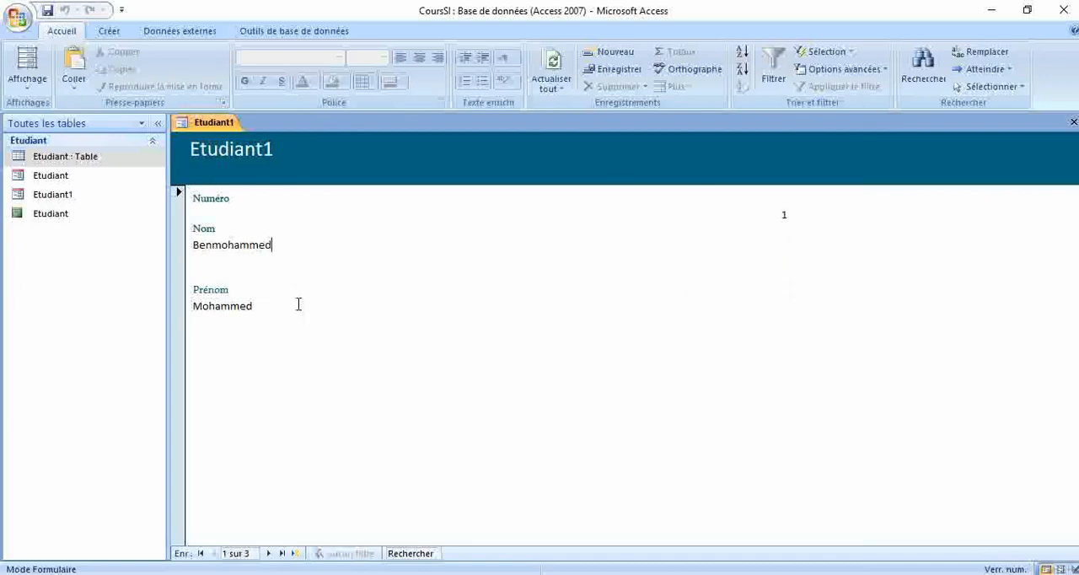
left_click(268, 553)
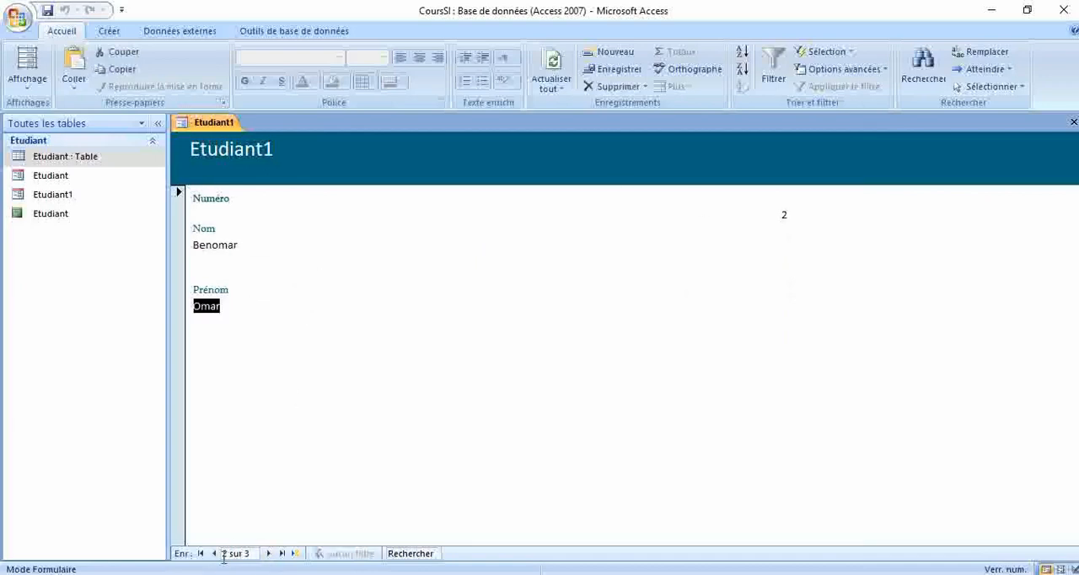
left_click(214, 553)
left_click(268, 553)
left_click(1073, 123)
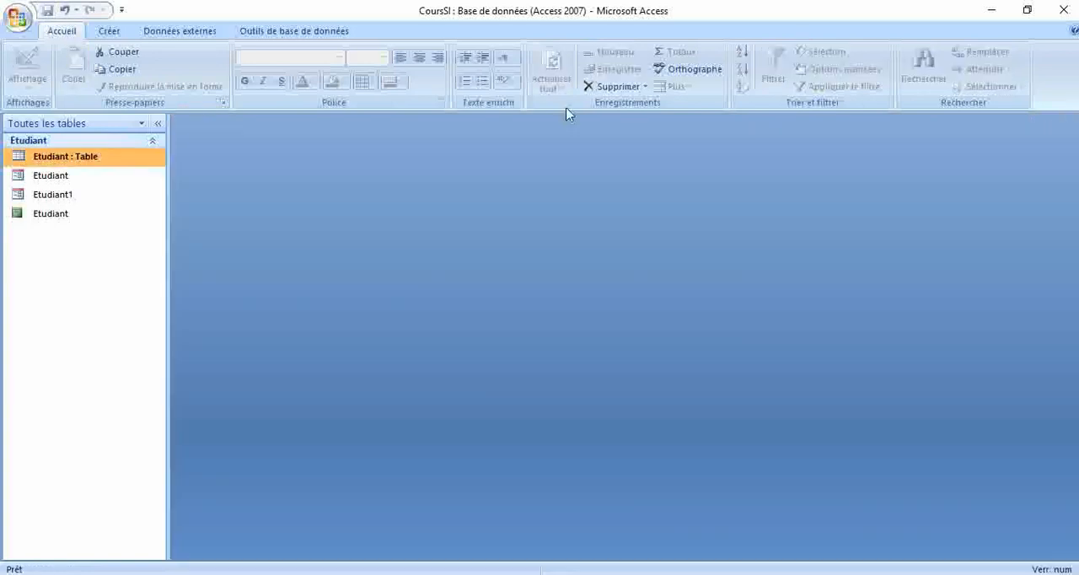
Step: Inspect the N, Nom and Prenom text boxes of the Etudiant1 form in design view, and close the form
left_click(40, 198)
right_click(40, 197)
left_click(84, 239)
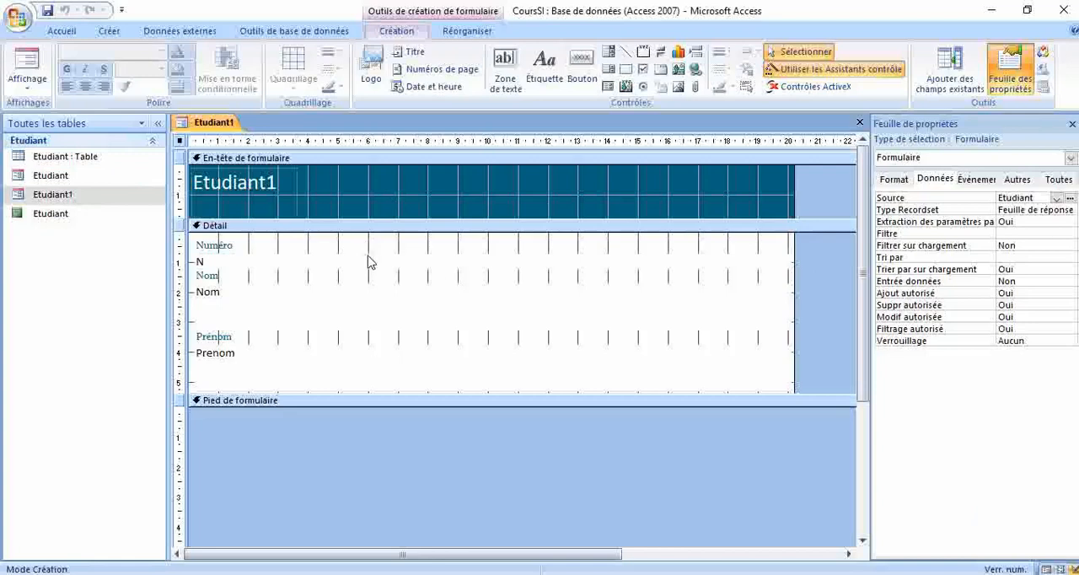
left_click(368, 259)
left_click(337, 302)
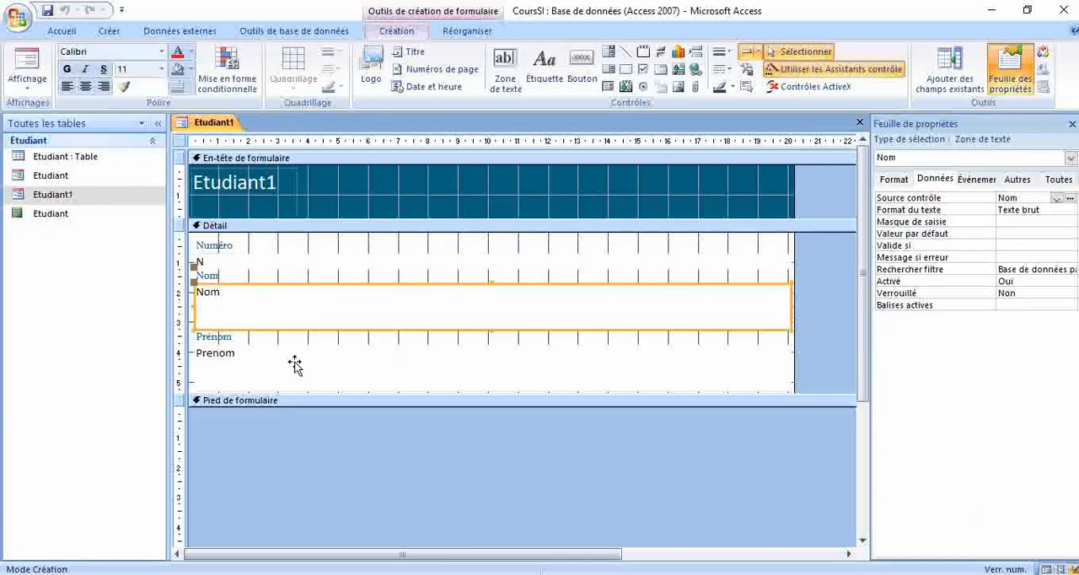
left_click(295, 365)
left_click(283, 268)
left_click(281, 306)
left_click(281, 357)
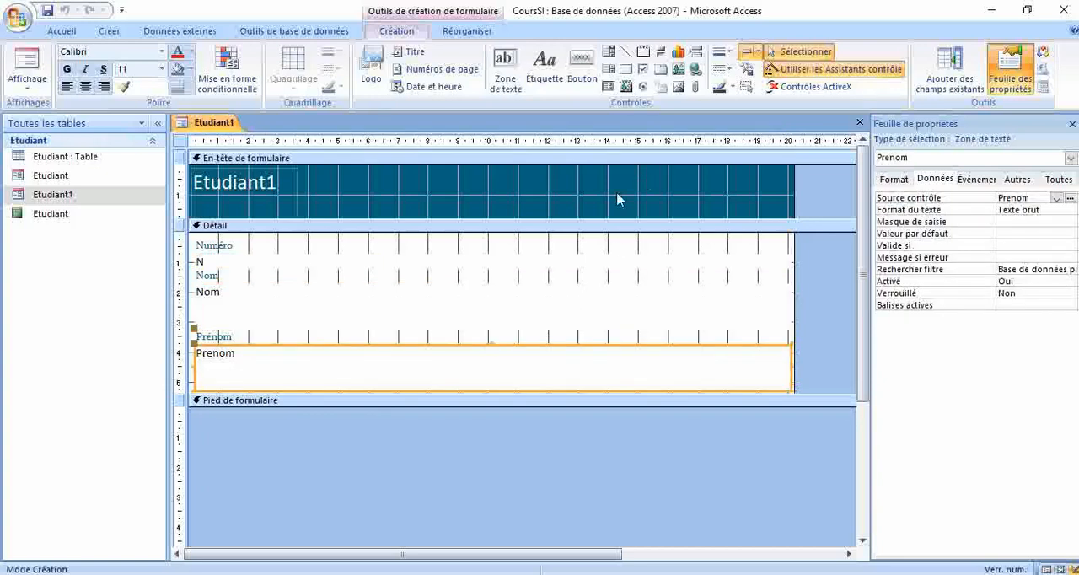
left_click(860, 122)
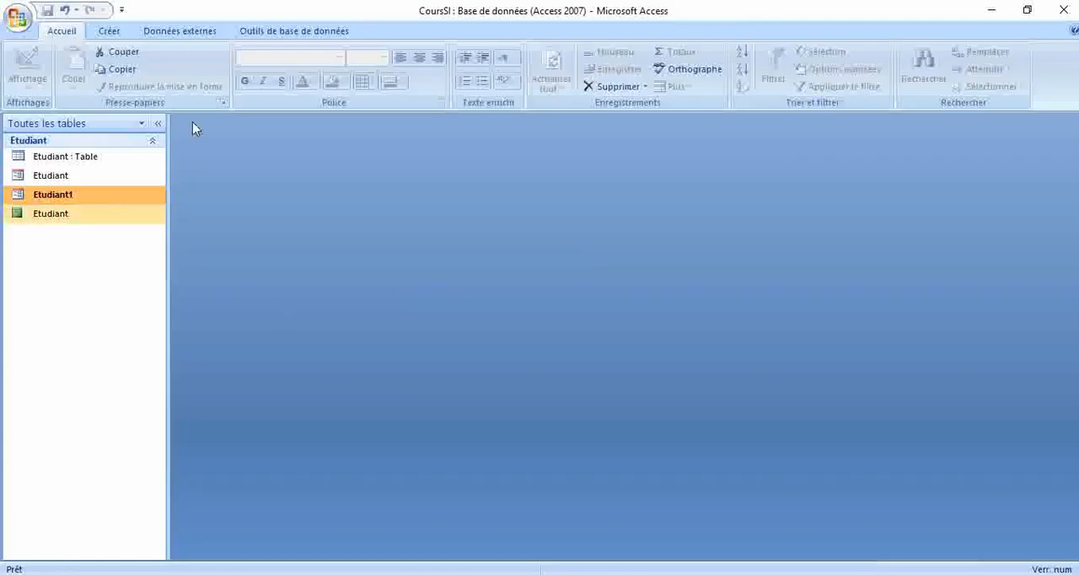
Step: Create a blank form in design view and resize its Détail section to about 17 cm wide and 7.9 cm high
left_click(110, 31)
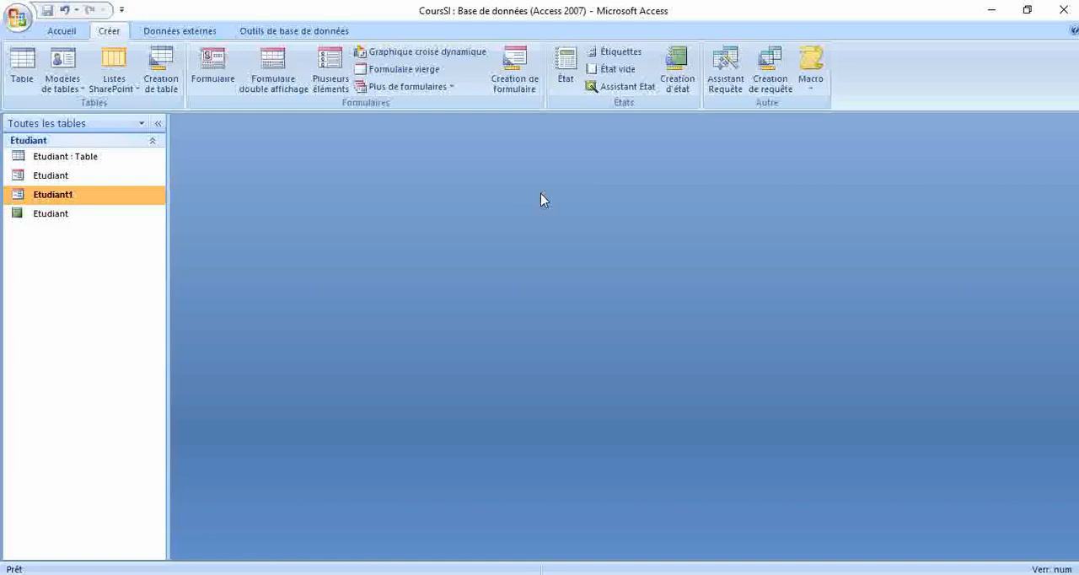
left_click(514, 67)
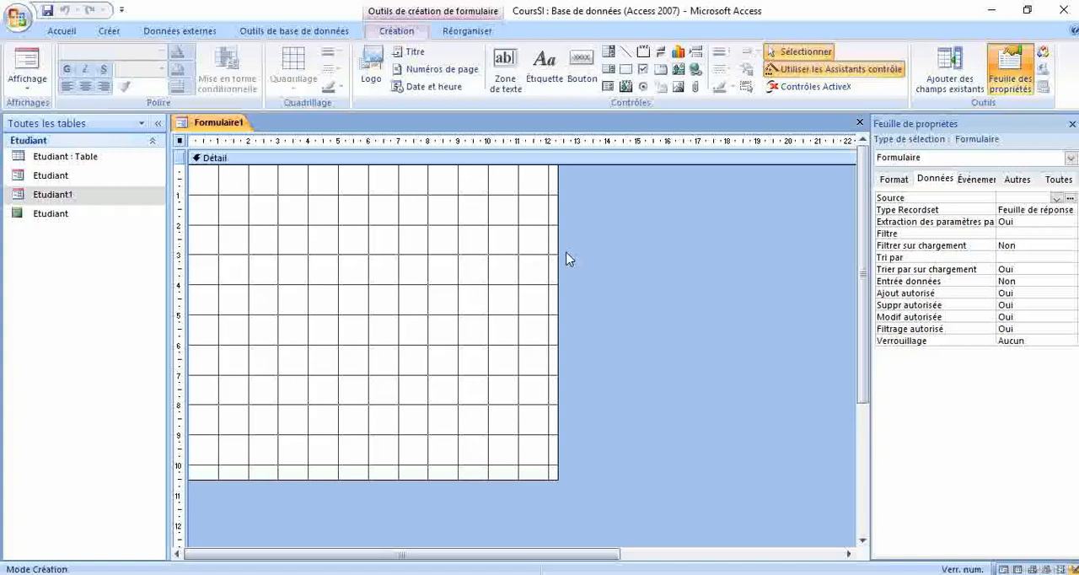
left_click_drag(692, 253, 692, 252)
left_click_drag(461, 479, 469, 403)
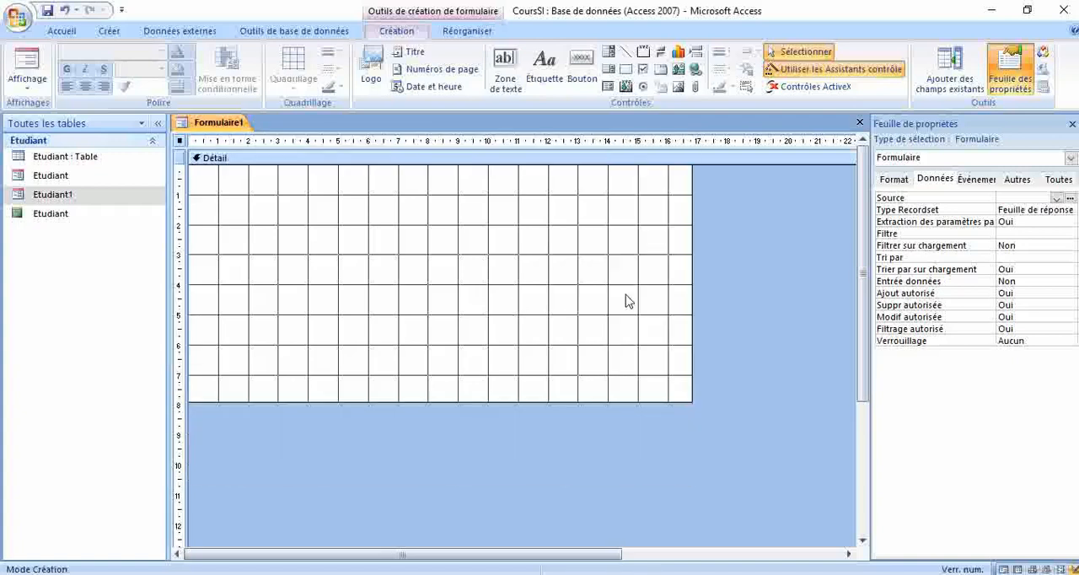
Step: Place a text box about 2 cm down the Détail section and set its label's caption to Prénom
left_click(505, 67)
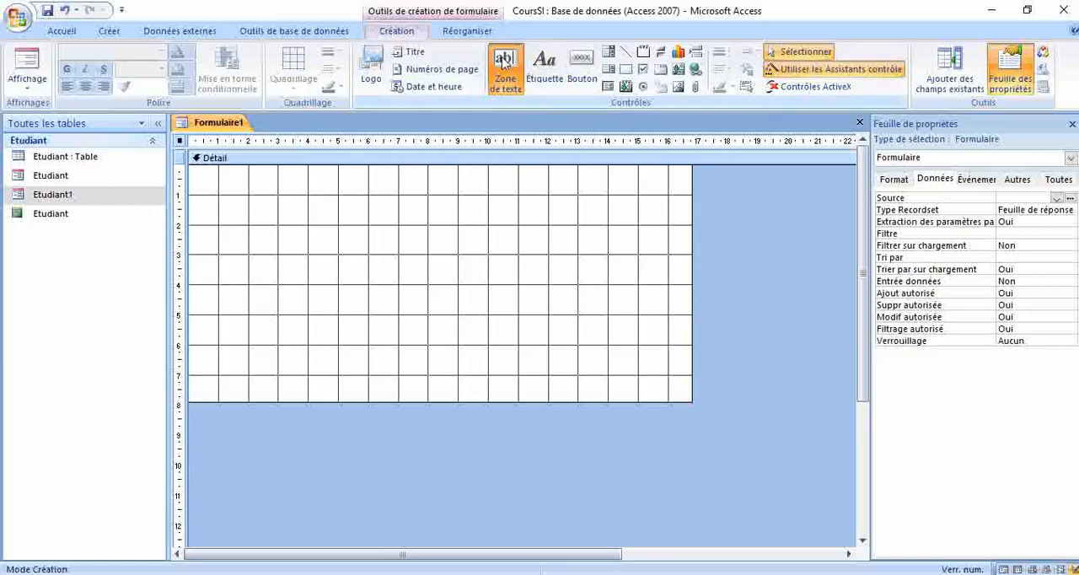
left_click(291, 218)
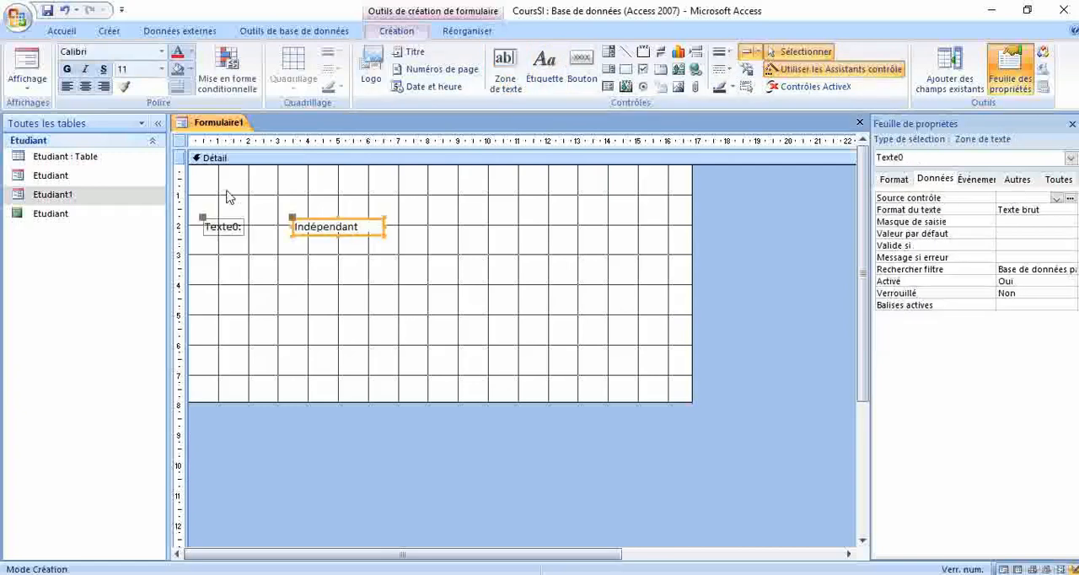
left_click(207, 226)
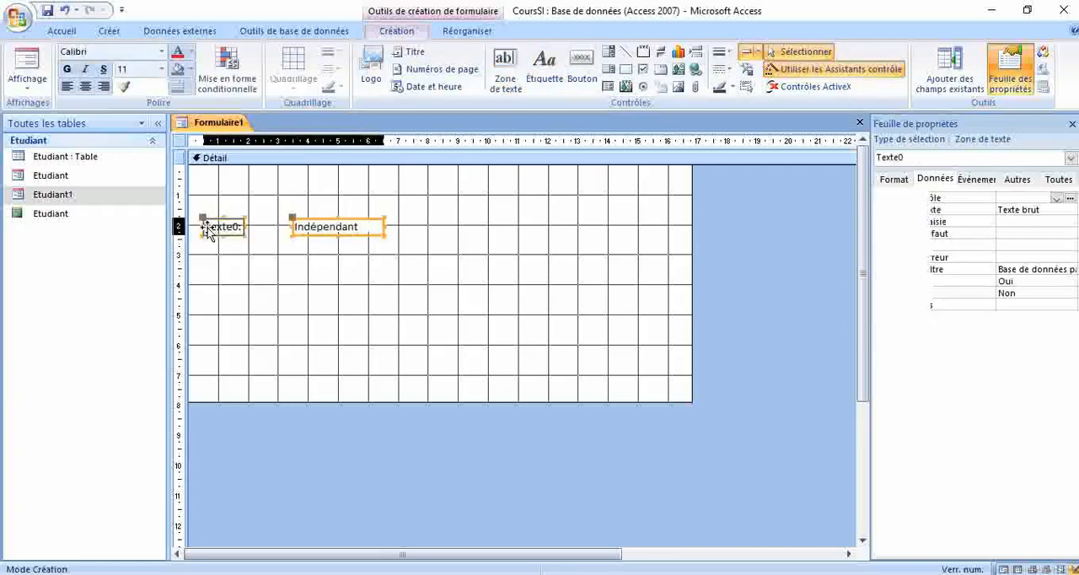
left_click(891, 178)
left_click_drag(1033, 197, 996, 198)
key("Delete")
type("Prénom")
key("Return")
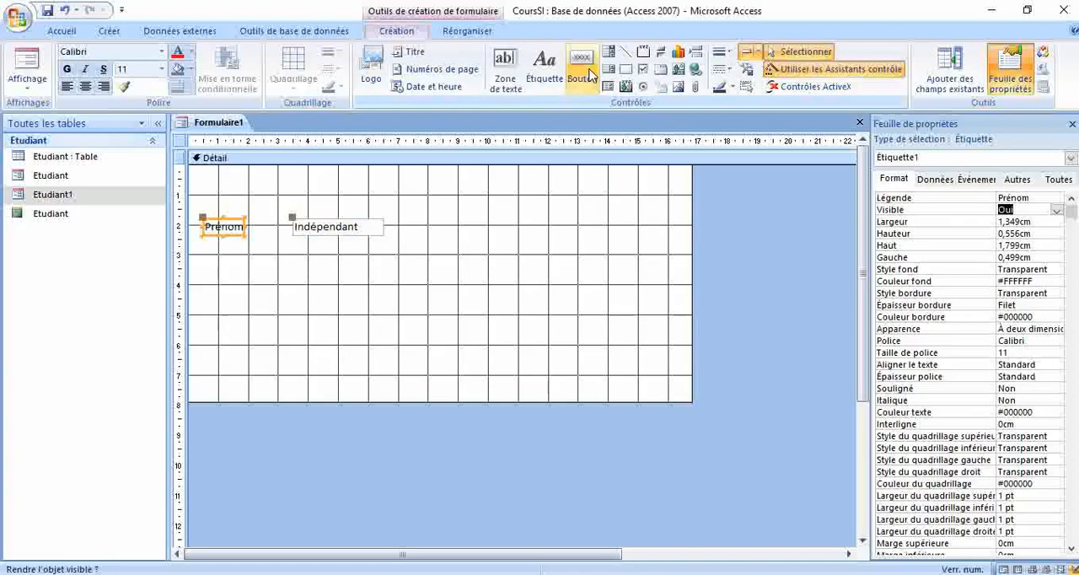
Step: Place a second text box on the same row, about 11 cm across, and set its label's caption to Nom
left_click(505, 68)
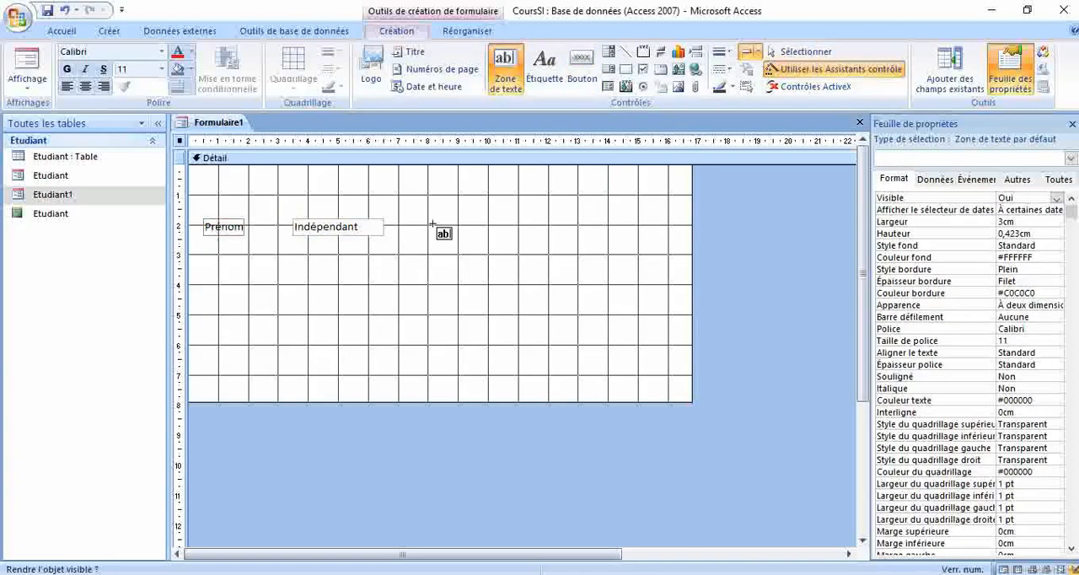
left_click(517, 223)
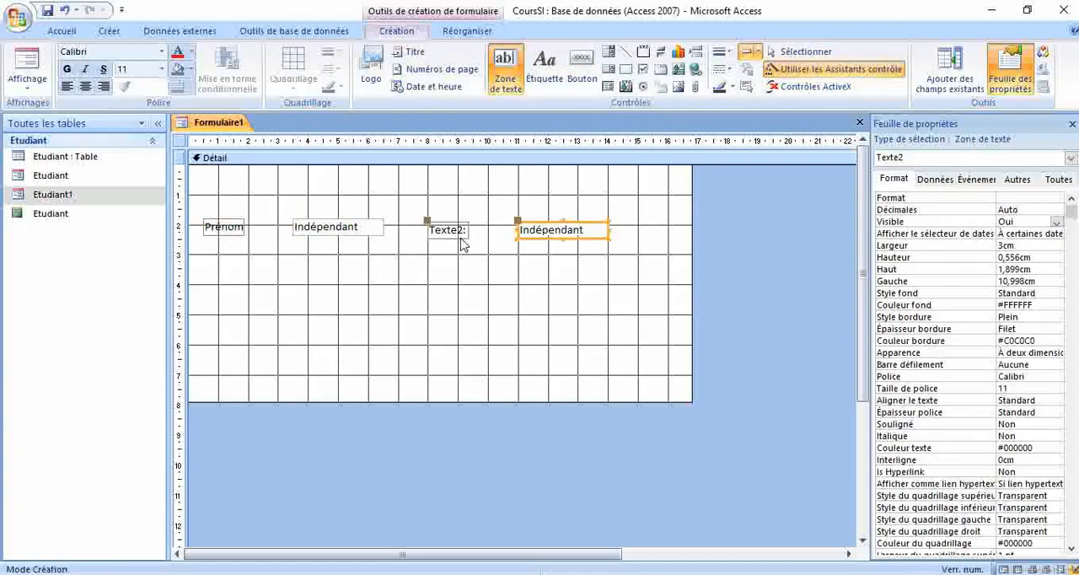
left_click(459, 236)
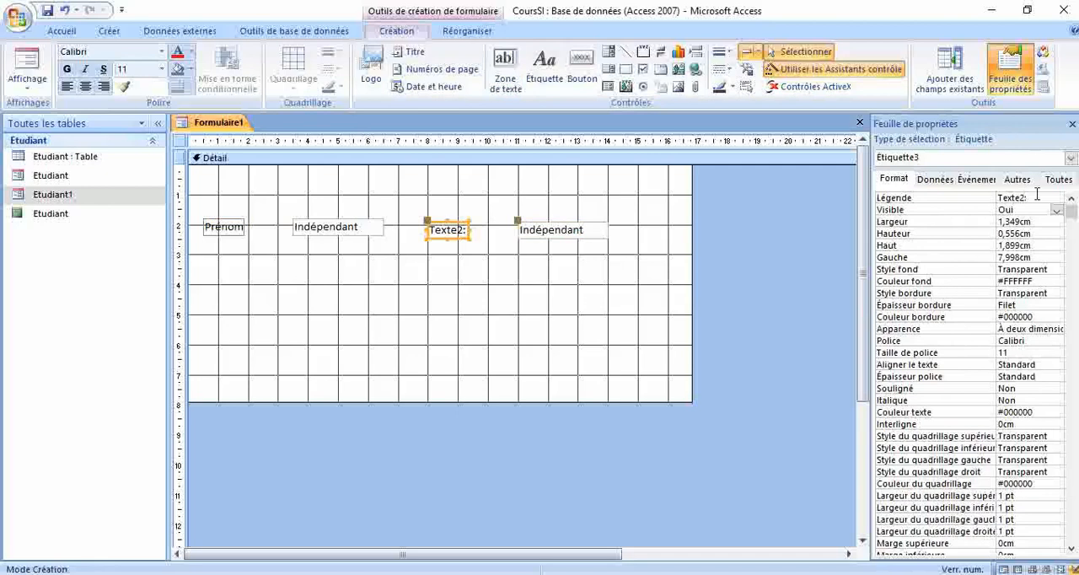
left_click(1036, 197)
type("No")
key("Return")
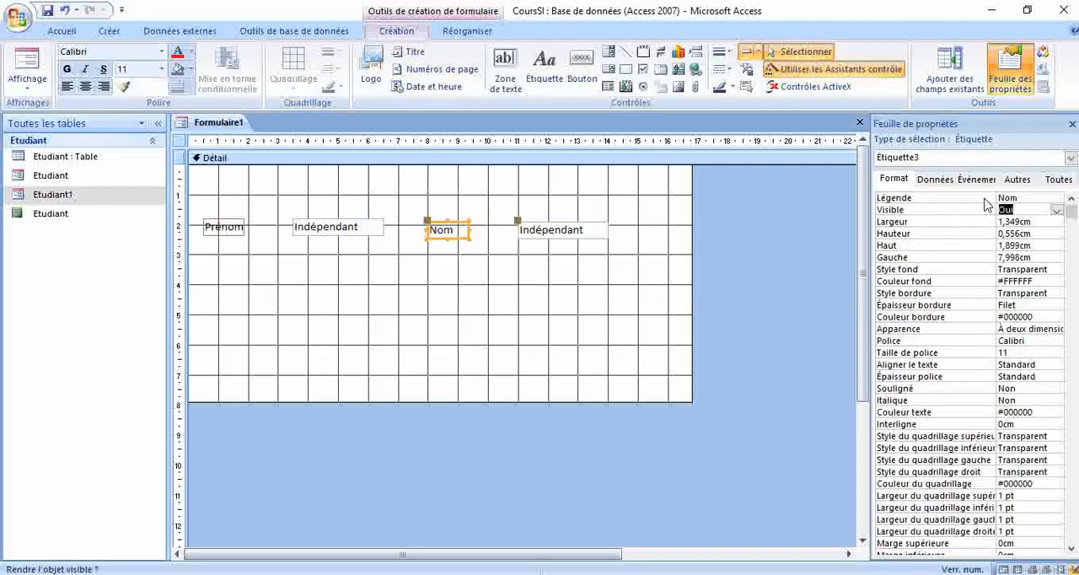
Step: Set the record source of the whole form to the Etudiant table
left_click(574, 316)
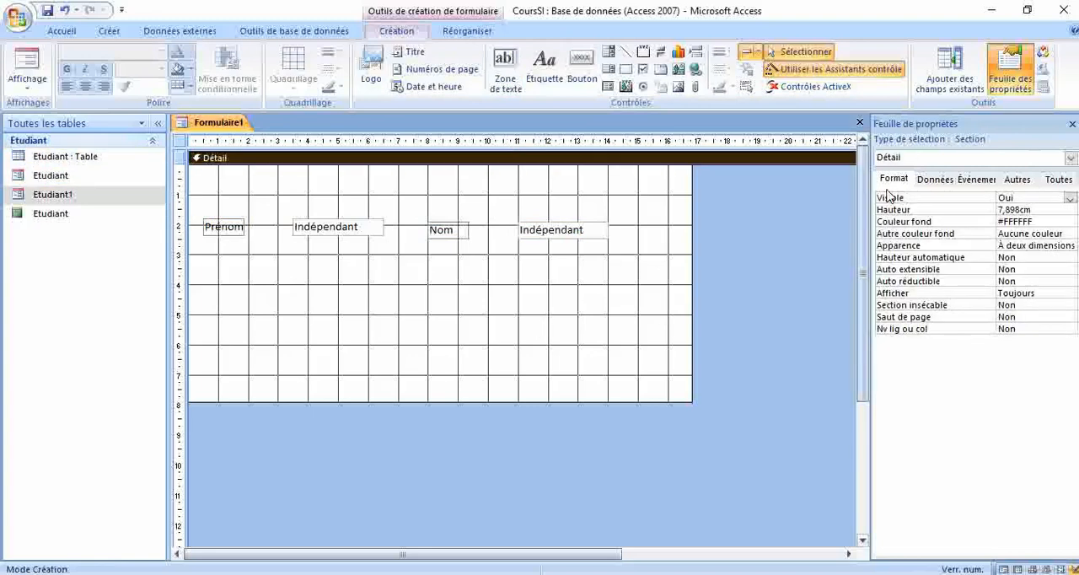
left_click(1071, 160)
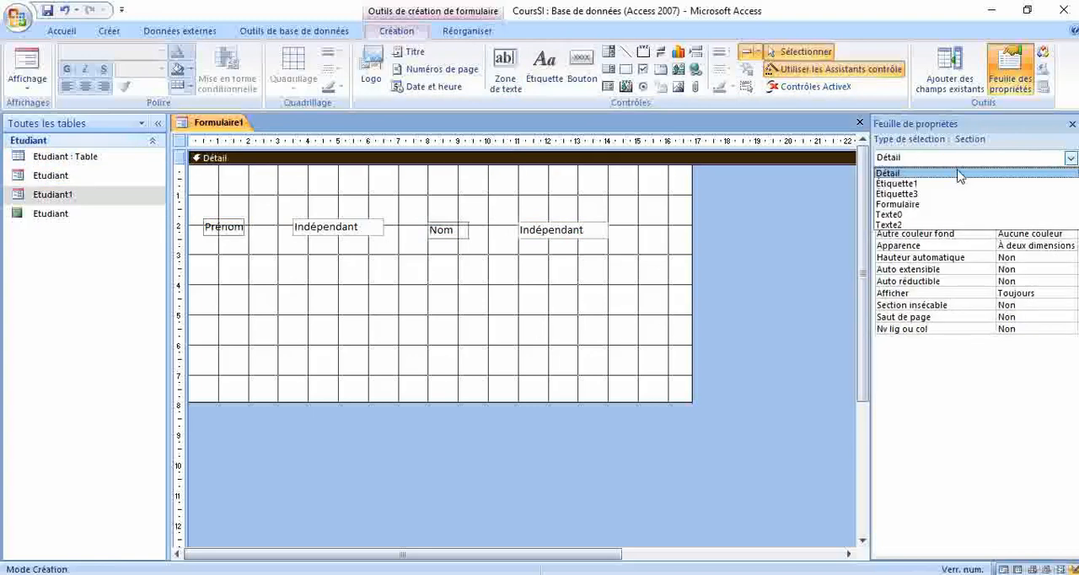
left_click(918, 210)
left_click(935, 181)
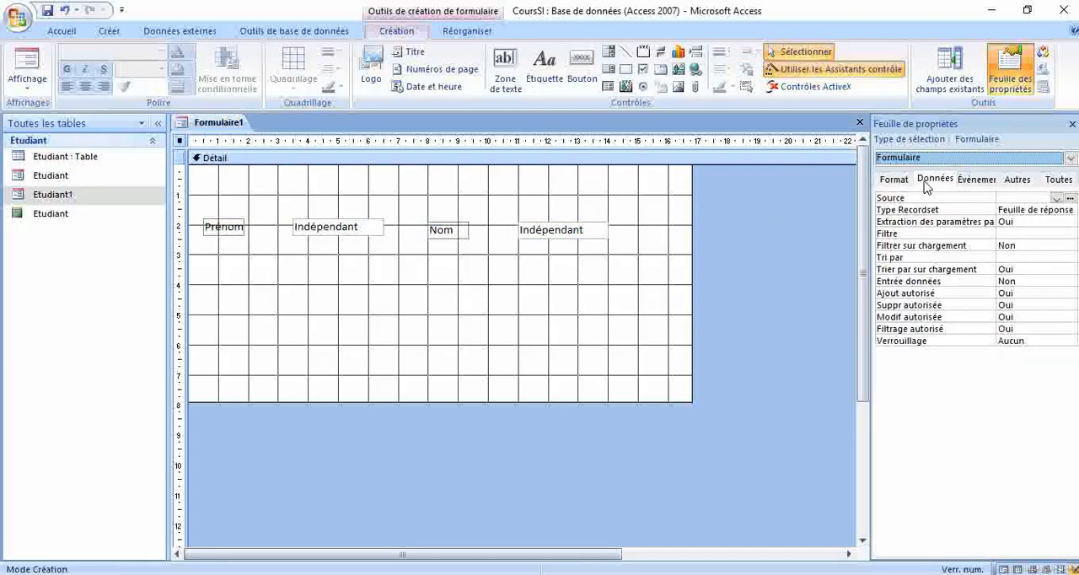
left_click(1056, 198)
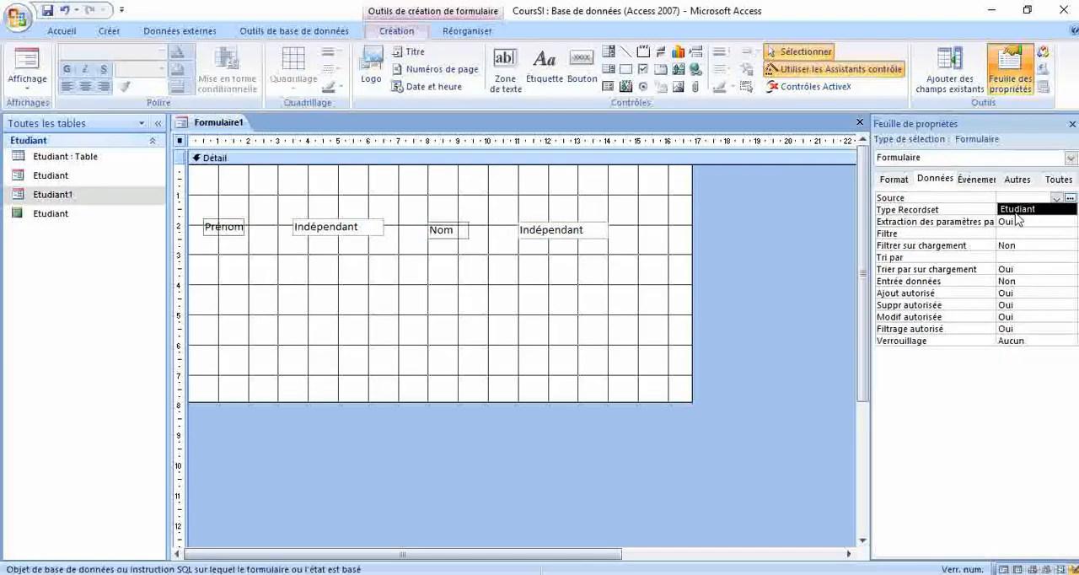
left_click(1016, 209)
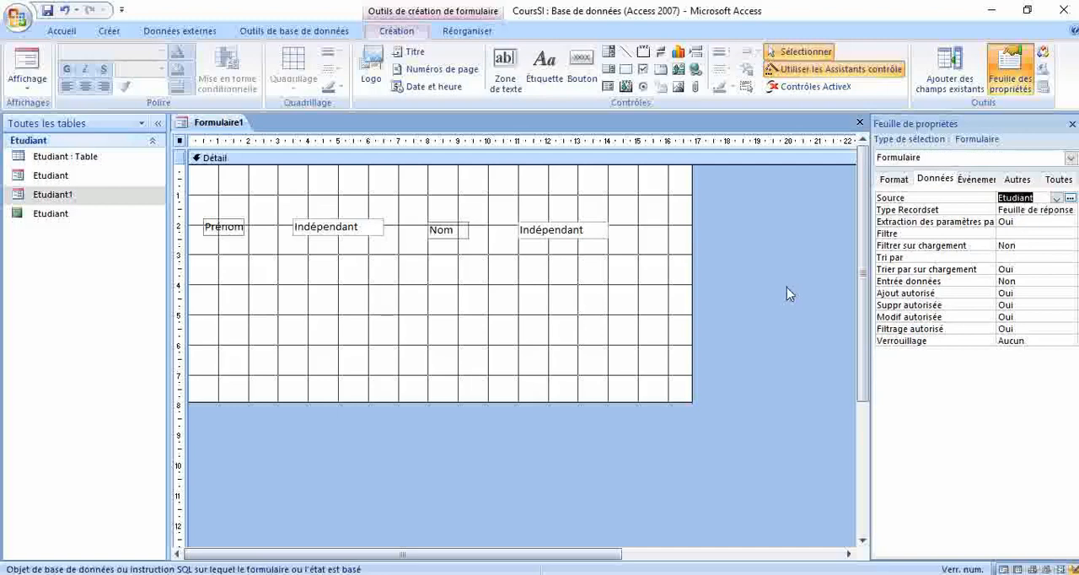
Step: Extend the Prénom text box toward its label, starting about 2.2 cm across, and bind it to the Prenom field
left_click(565, 304)
left_click(360, 235)
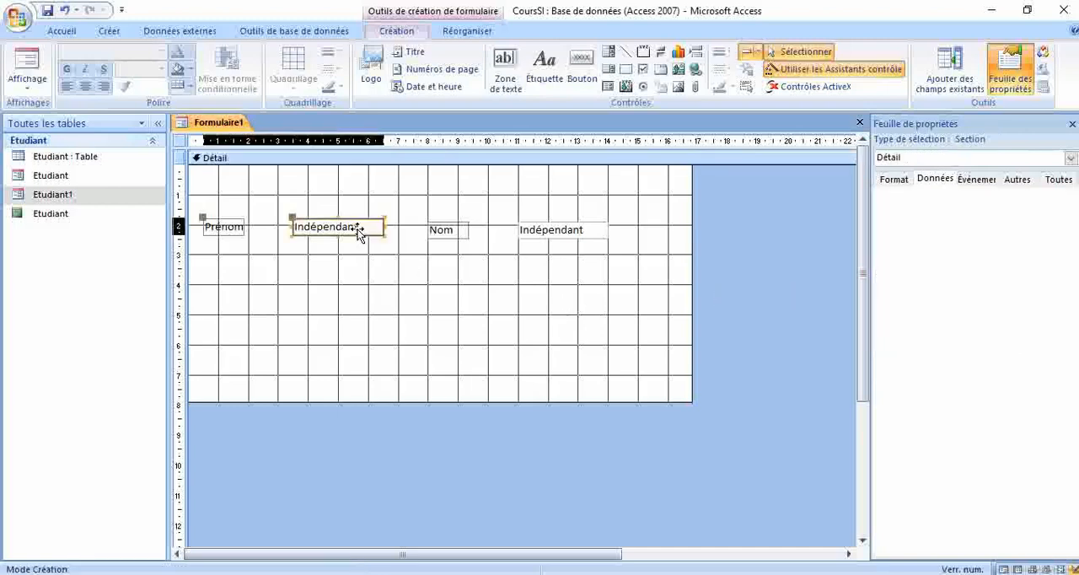
left_click_drag(287, 227, 253, 226)
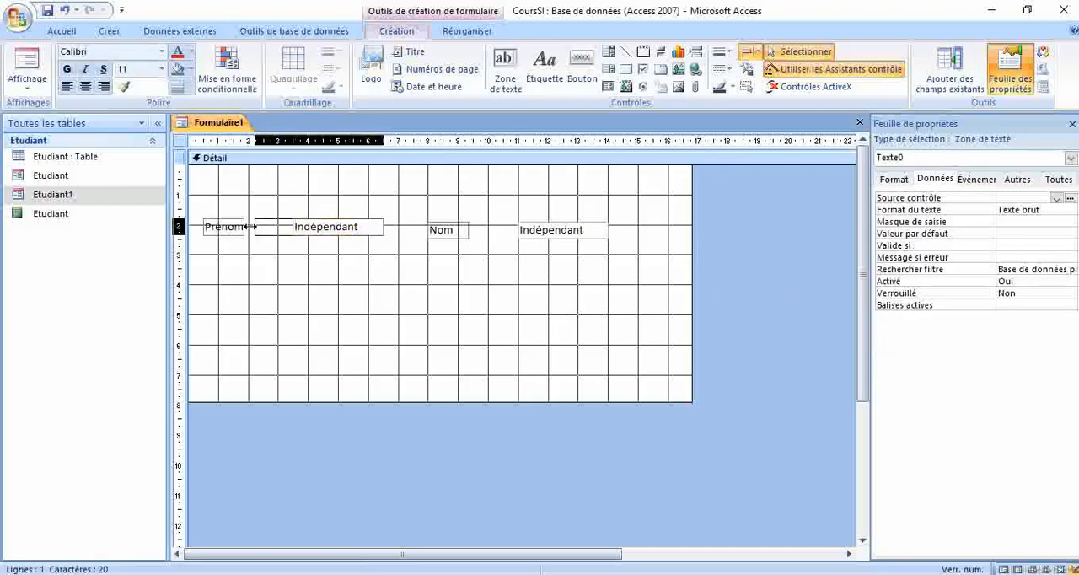
left_click(1056, 199)
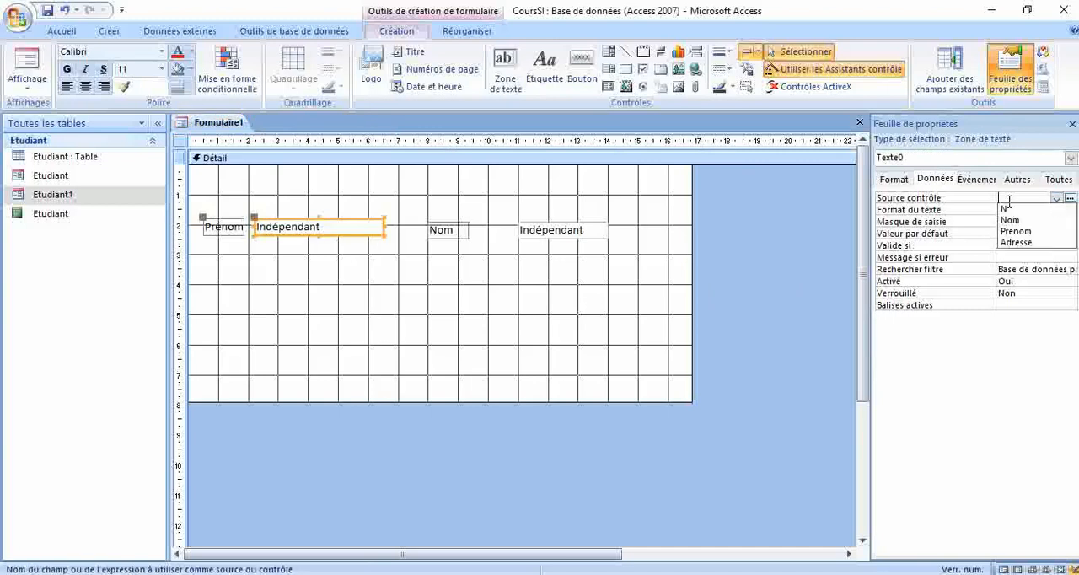
left_click(1017, 231)
Step: Extend the Nom text box toward its label, starting about 9.5 cm across, and bind it to the Nom field
left_click(521, 230)
left_click_drag(517, 230, 475, 229)
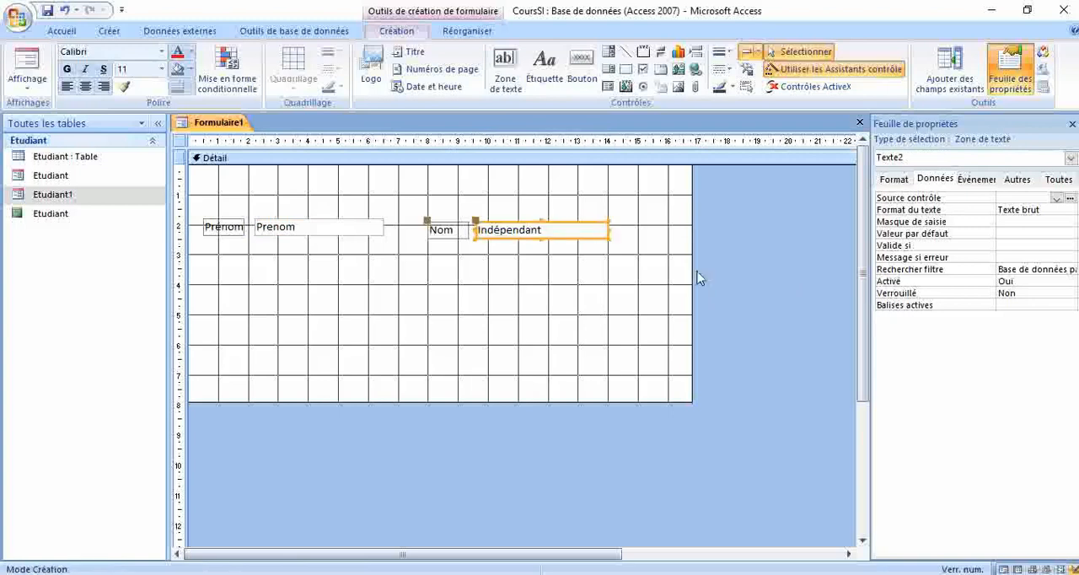
left_click(1057, 199)
left_click(1014, 221)
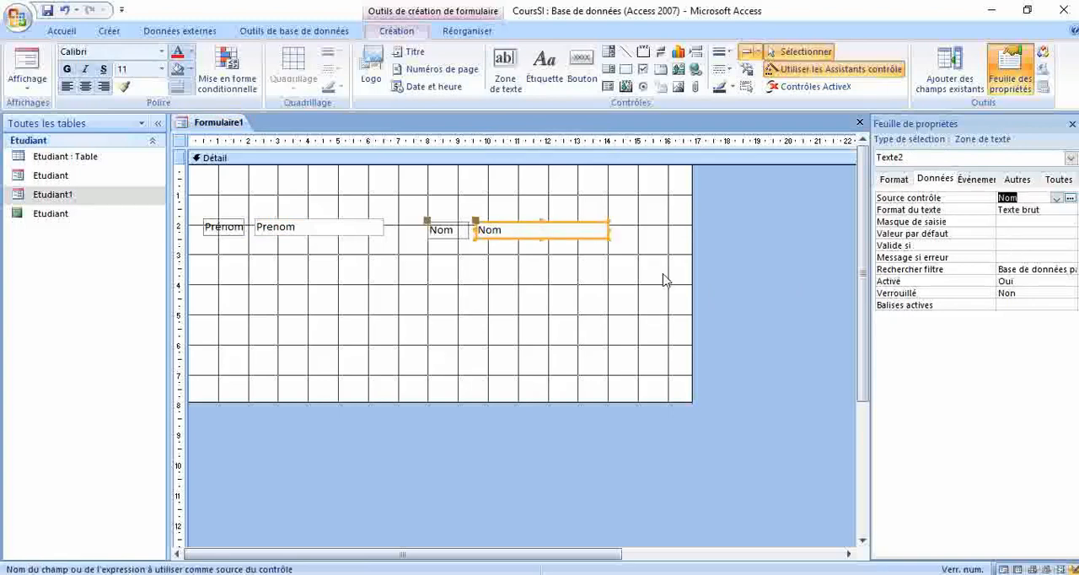
left_click(510, 315)
Step: Close the new form and save it under the name Etudiant2
left_click(860, 123)
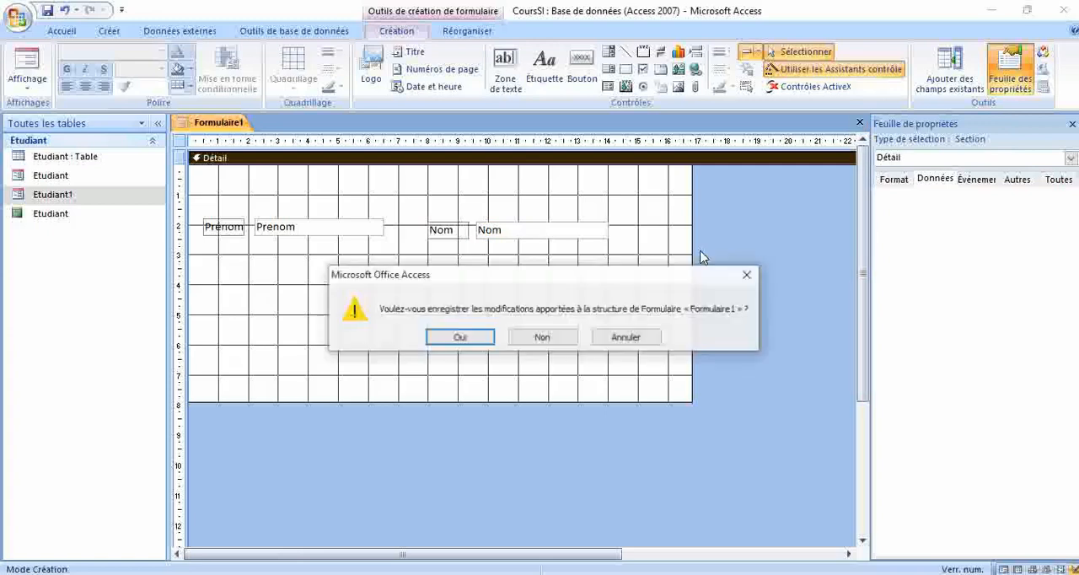
left_click(481, 339)
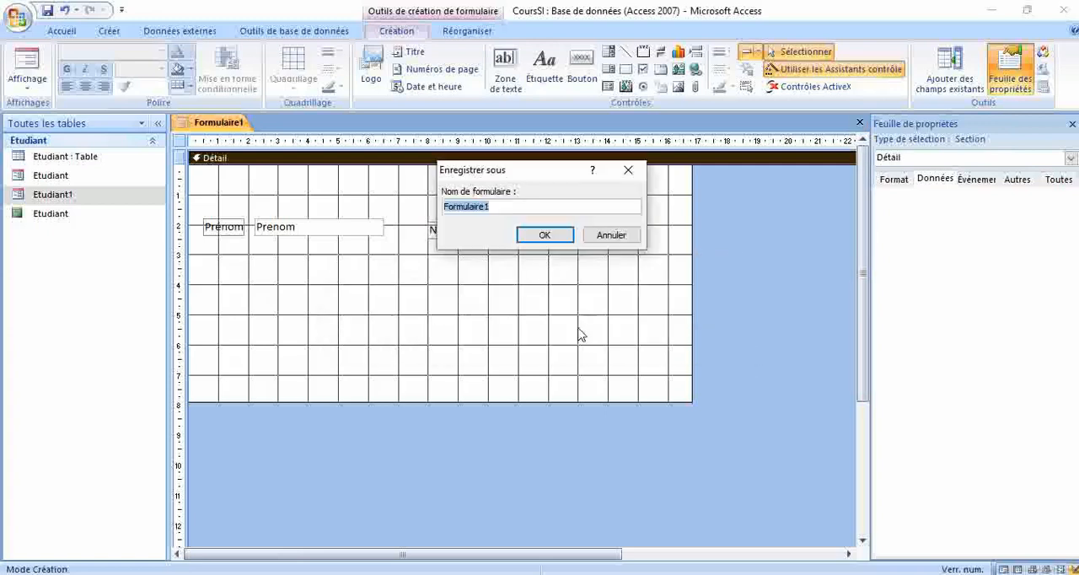
type("Etudiant2")
key("Return")
Step: Open the Etudiant2 form, browse forward and back through its records, and close it
left_click(46, 216)
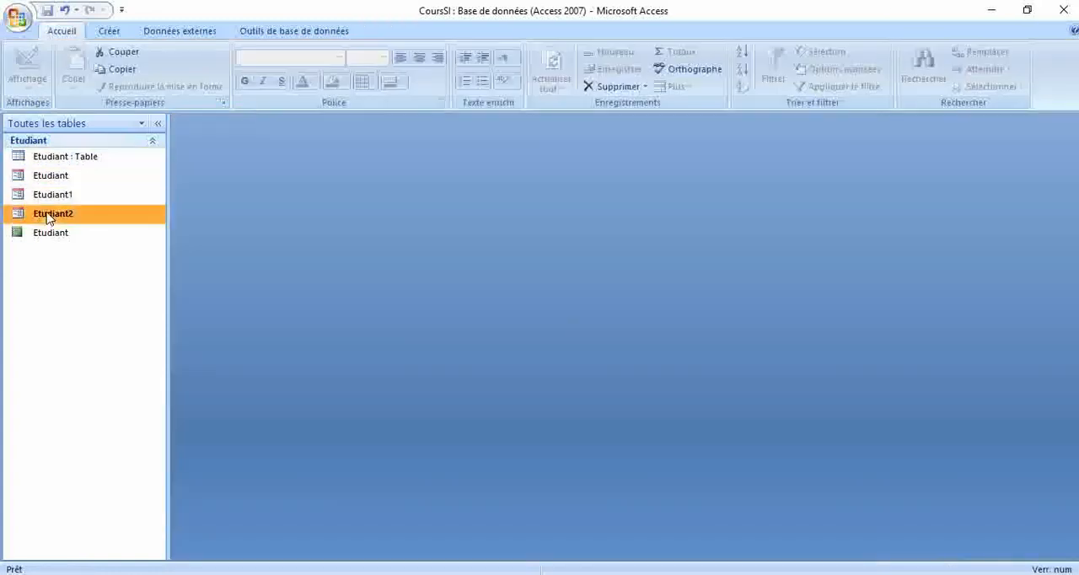
double_click(48, 216)
left_click(268, 554)
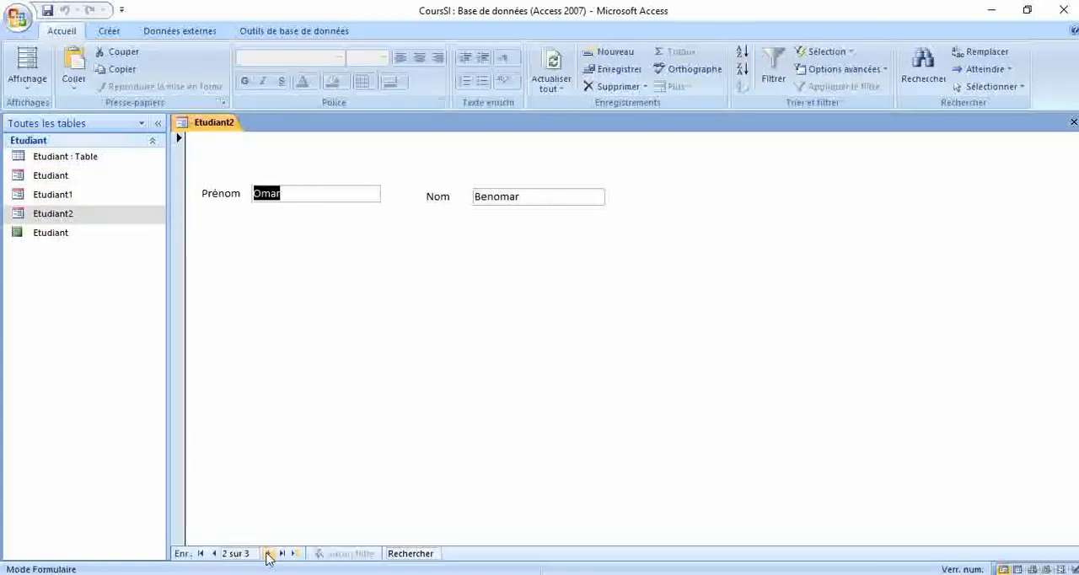
left_click(213, 554)
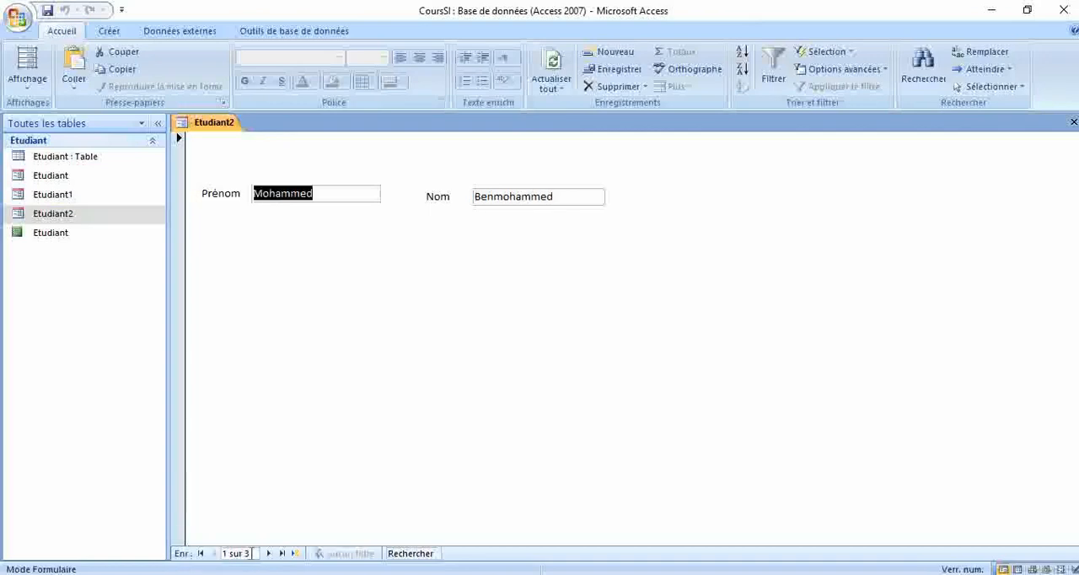
left_click(268, 553)
left_click(268, 554)
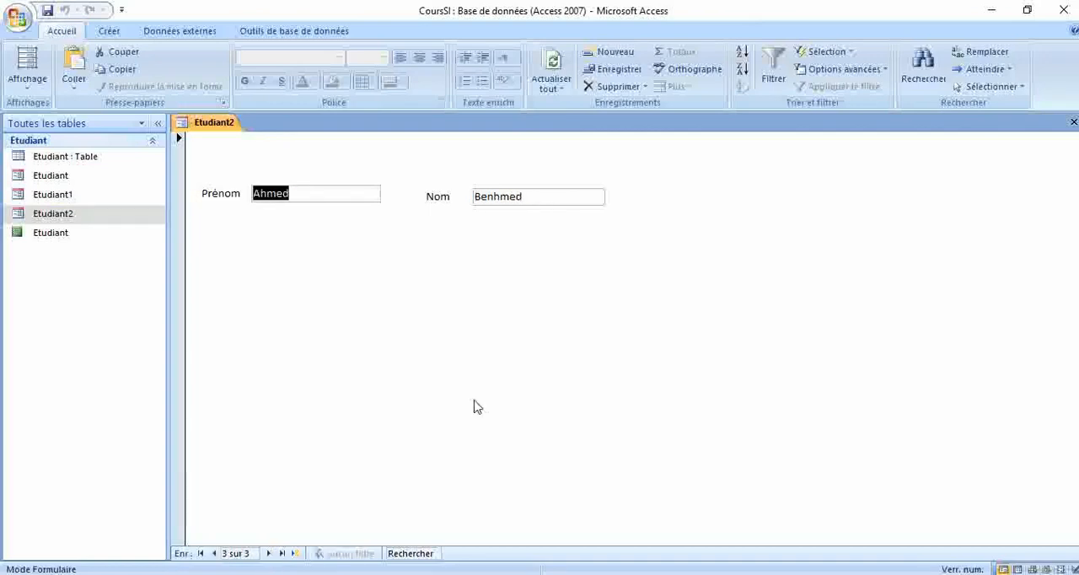
left_click(1073, 123)
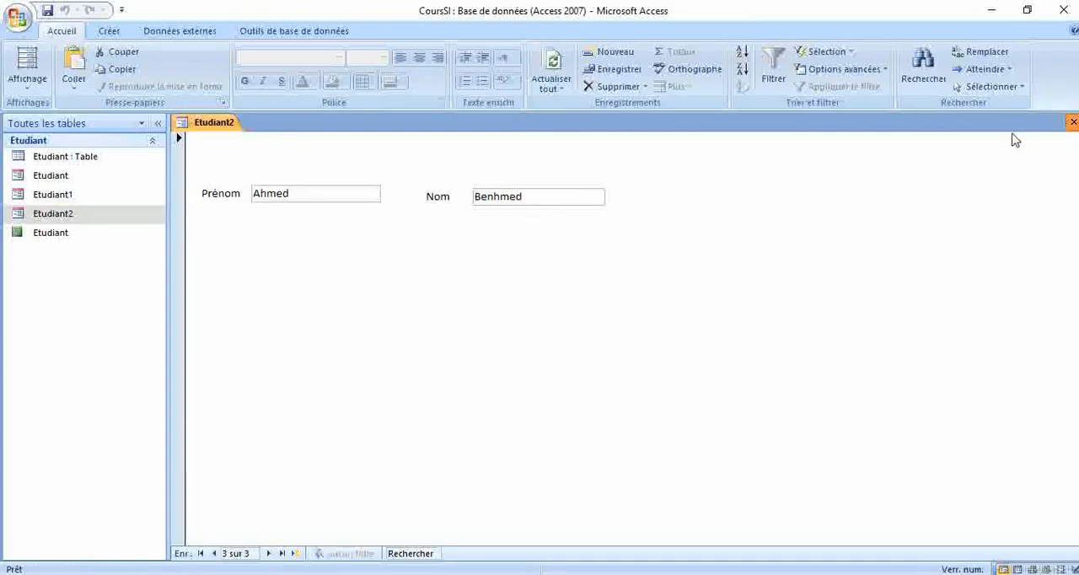
Step: Reopen Etudiant2 in design view and add an Enregistrement précédent command button about 5.2 cm across and 3.5 cm down
right_click(100, 217)
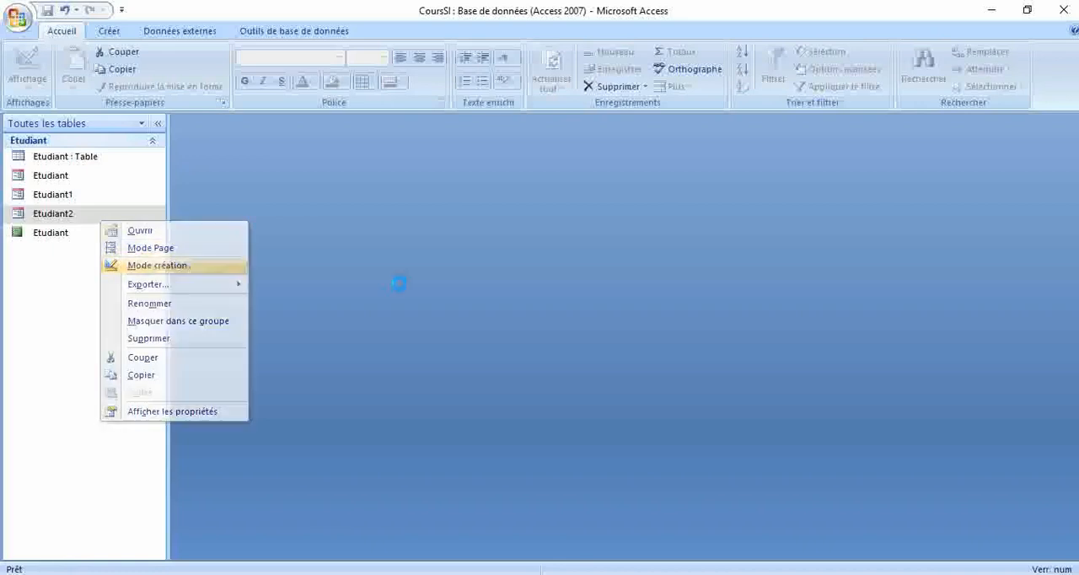
left_click(160, 266)
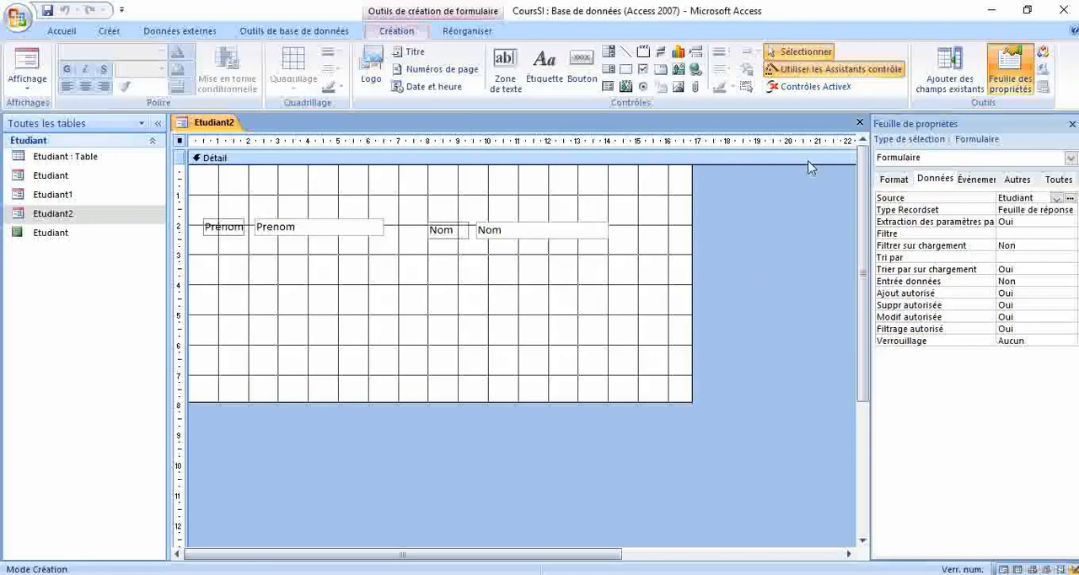
left_click(582, 59)
left_click(342, 272)
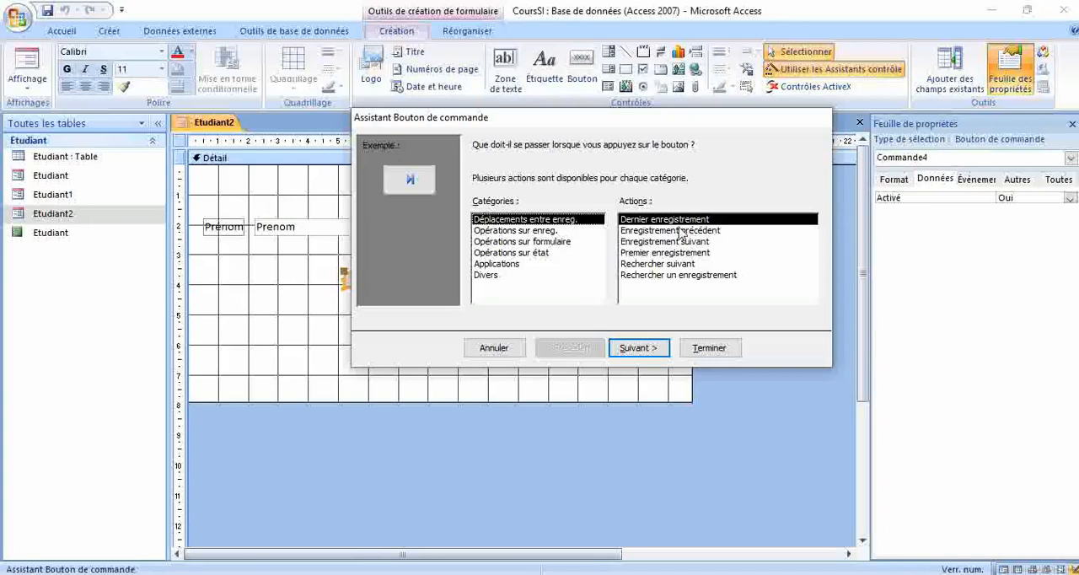
left_click(681, 232)
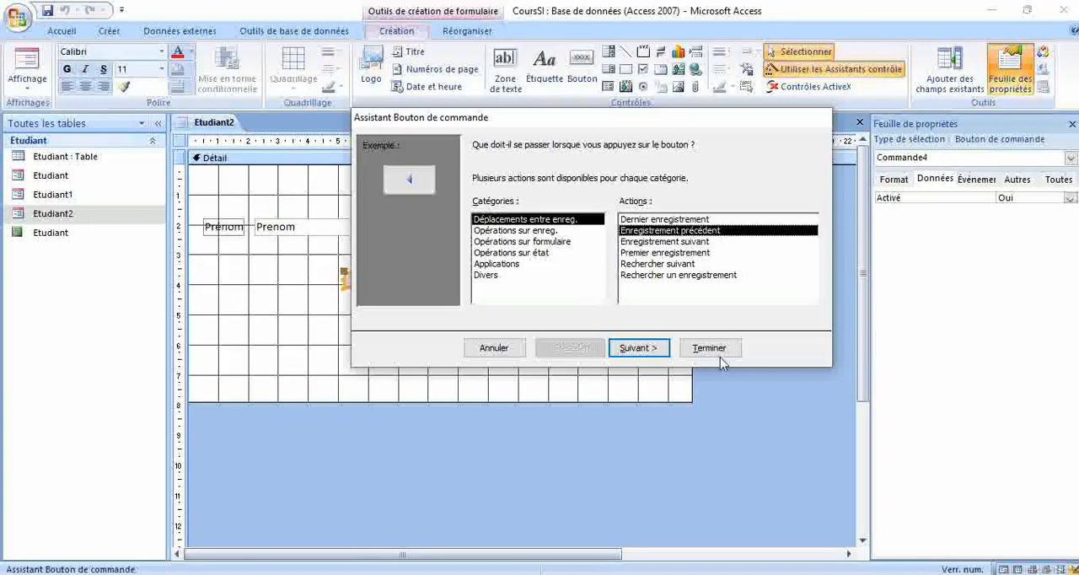
left_click(712, 349)
Step: Add a second command button beside the first, about 6.7 cm across, with the action Enregistrement suivant
left_click(582, 67)
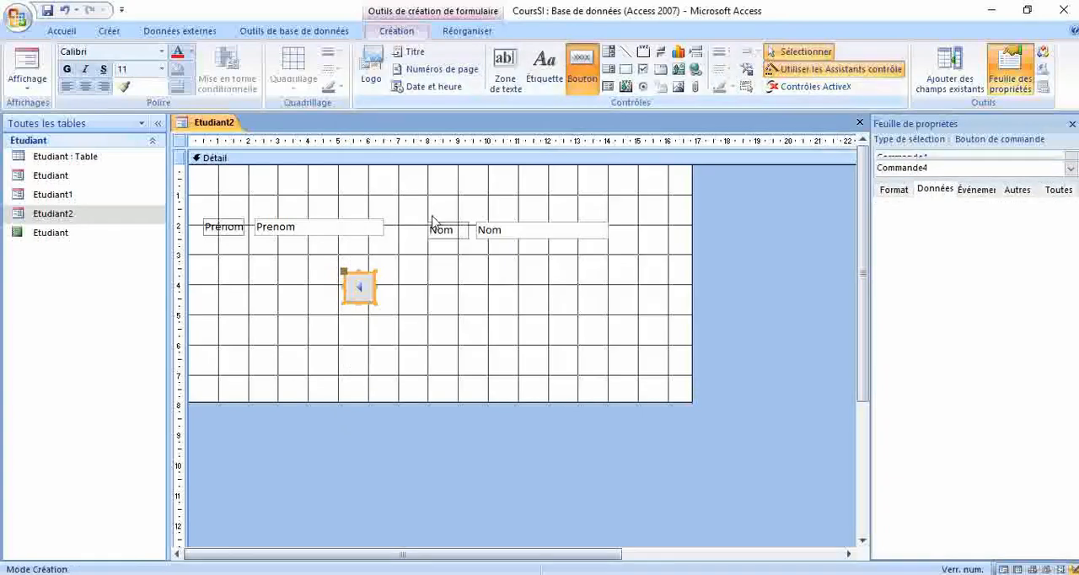
left_click_drag(390, 275, 483, 291)
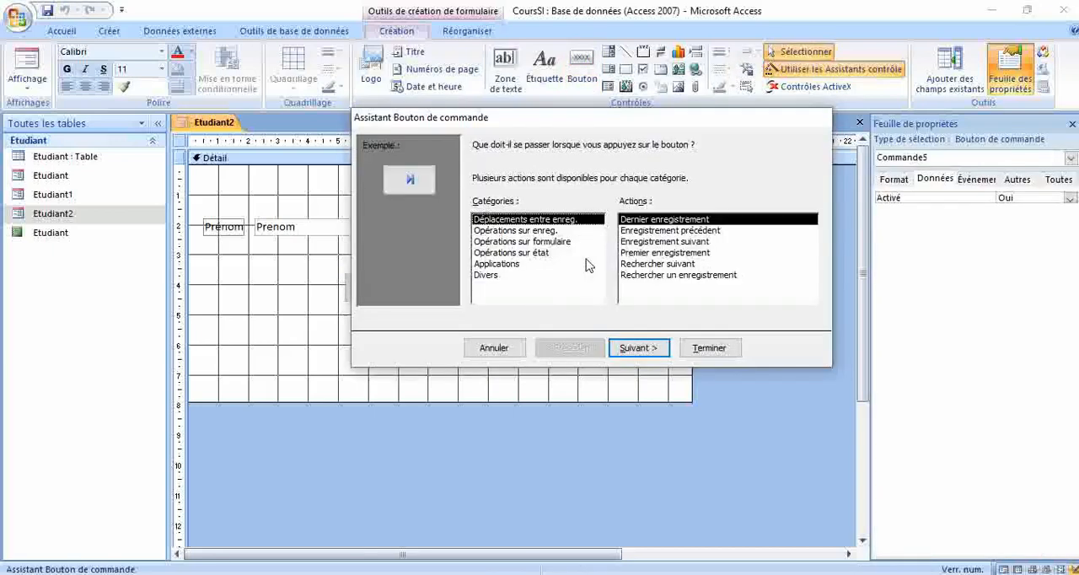
left_click(670, 242)
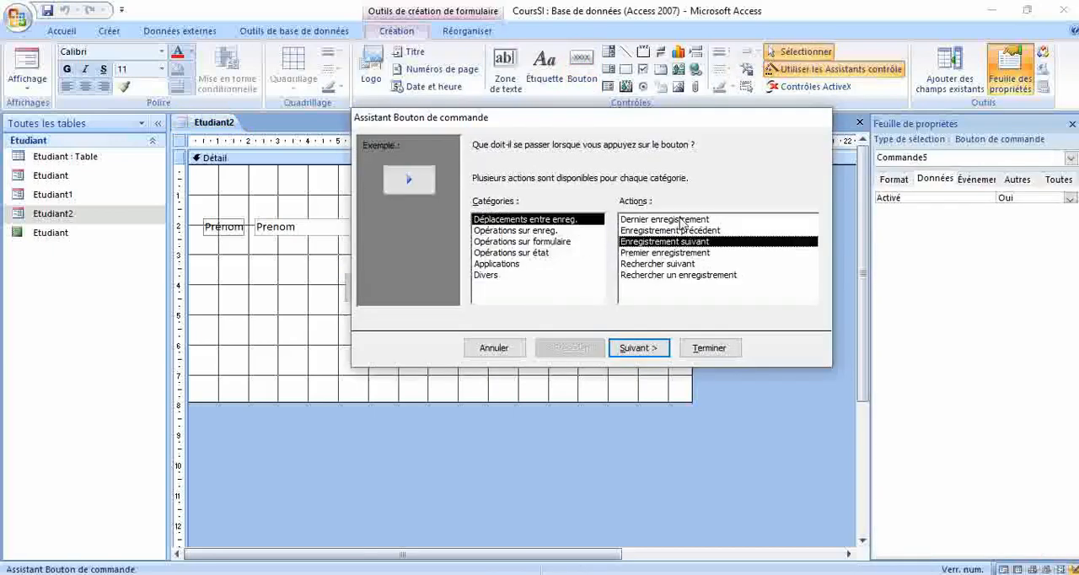
left_click(709, 348)
Step: Align the top edges of the two navigation buttons, and close the form with its changes saved
left_click_drag(337, 330, 434, 306)
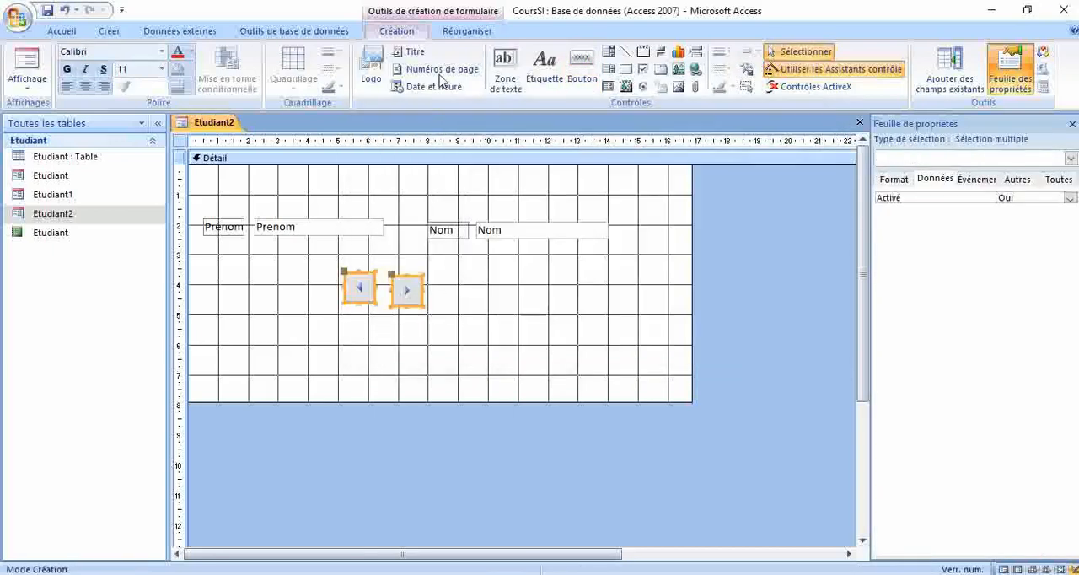
left_click(462, 32)
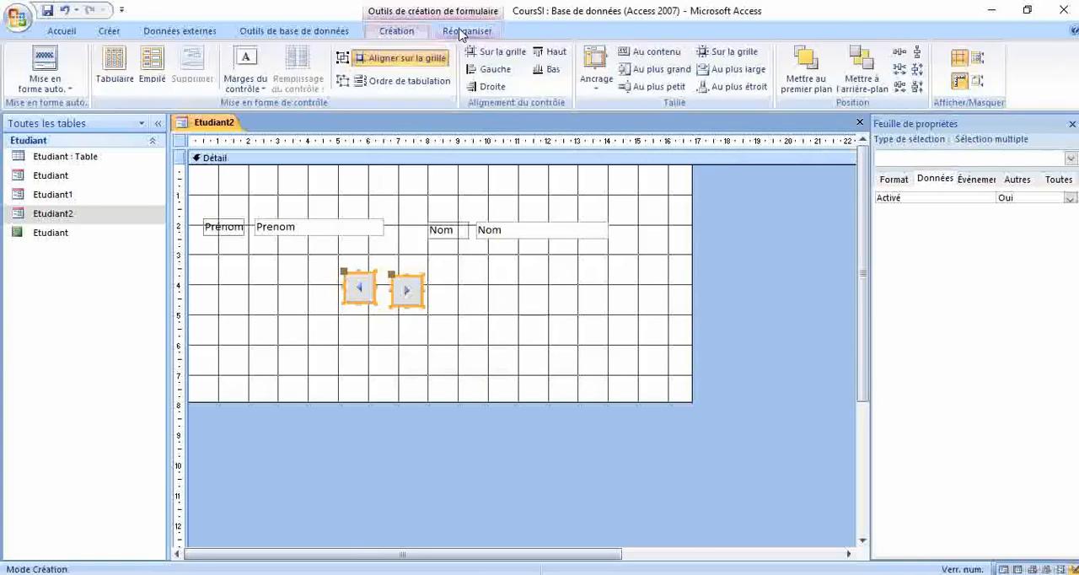
left_click(499, 336)
left_click(859, 122)
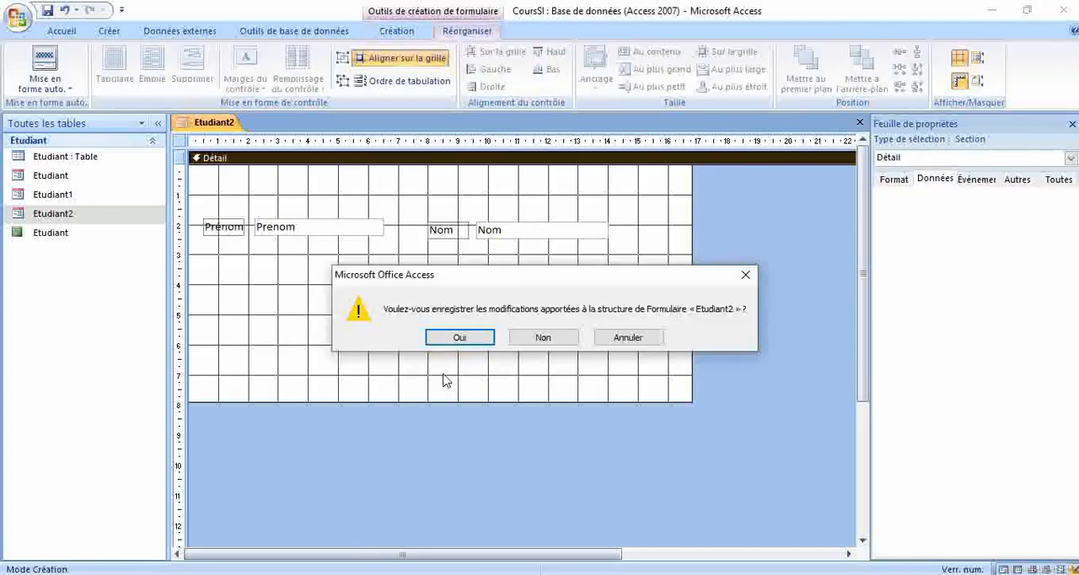
left_click(458, 341)
Step: Open the Etudiant2 form and test its previous and next buttons by moving back and forth through the records
double_click(61, 216)
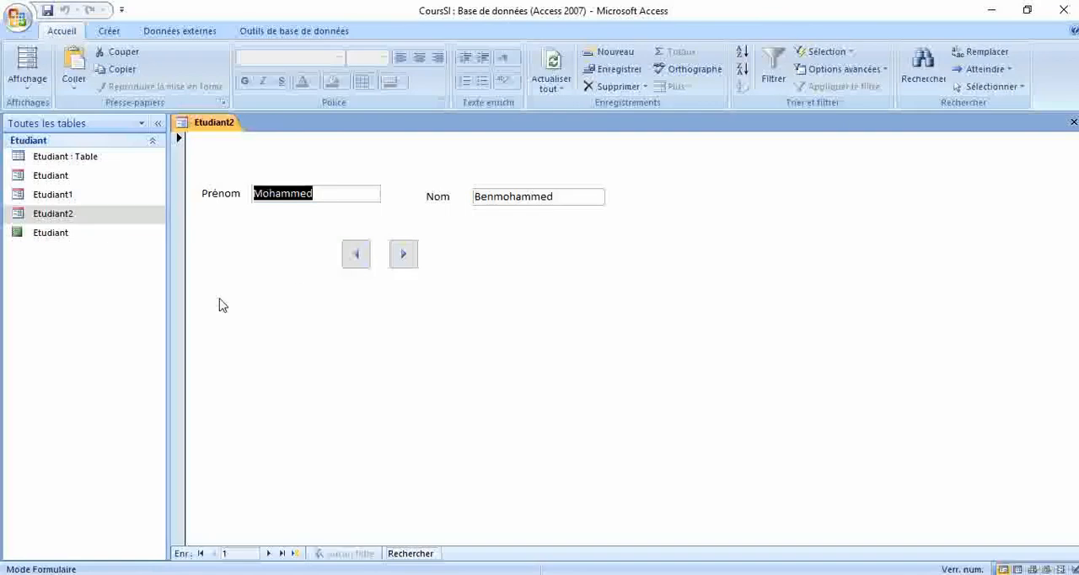
left_click(402, 255)
left_click(354, 255)
left_click(402, 255)
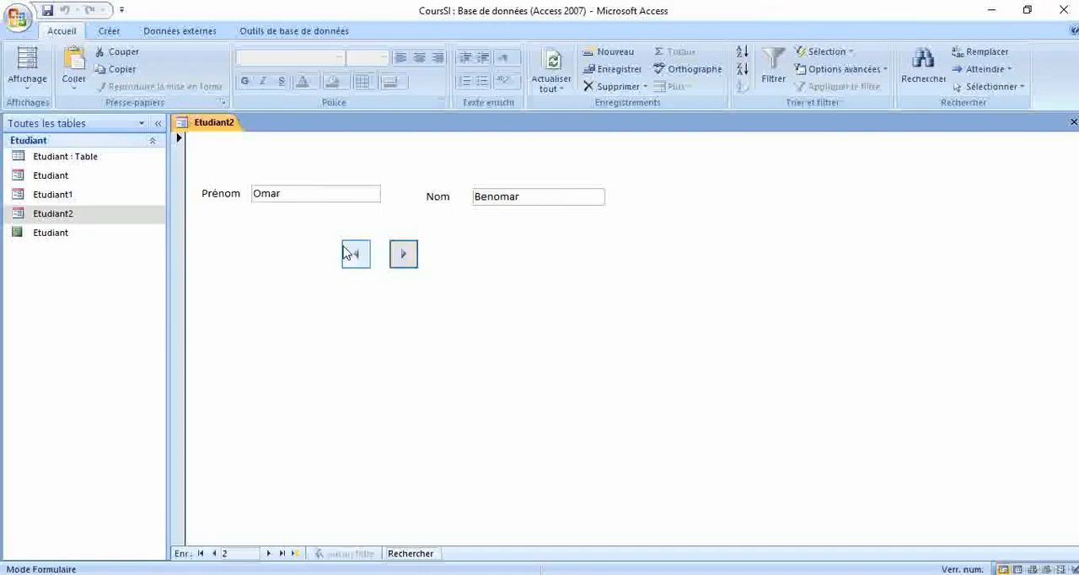
left_click(350, 254)
left_click(404, 254)
left_click(354, 254)
left_click(402, 254)
left_click(353, 255)
left_click(354, 255)
left_click(515, 243)
left_click(404, 256)
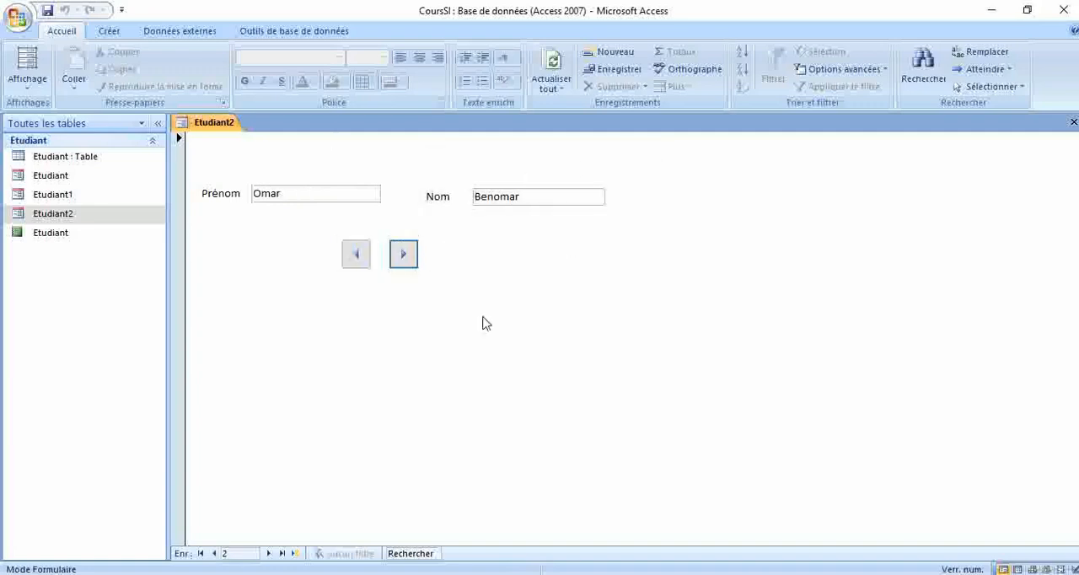